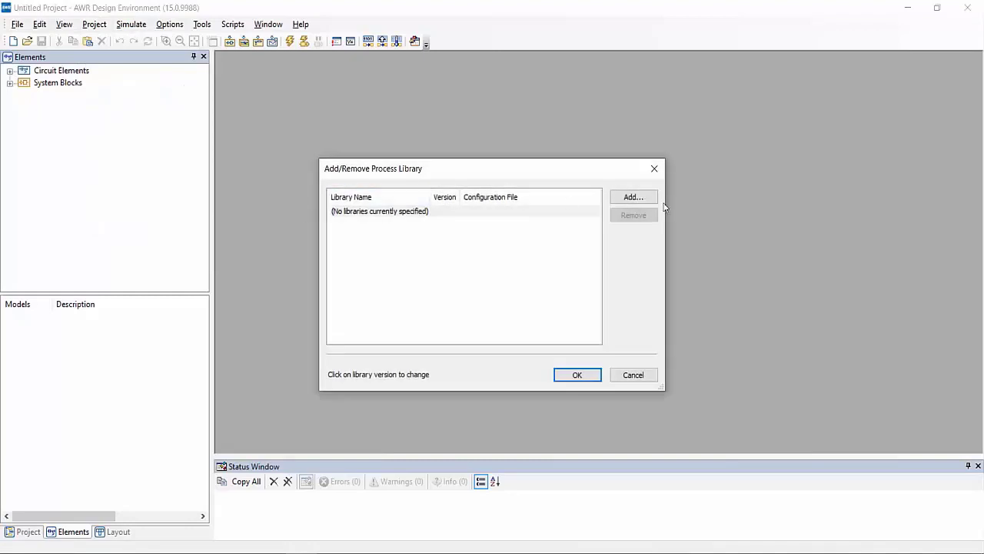
# Add Modelithics Library version 20.2 as a process library, using Modelithics_Library.ini from C:\Program Files (x86)\AWR\Foundry\Modelithics
pyautogui.click(648, 199)
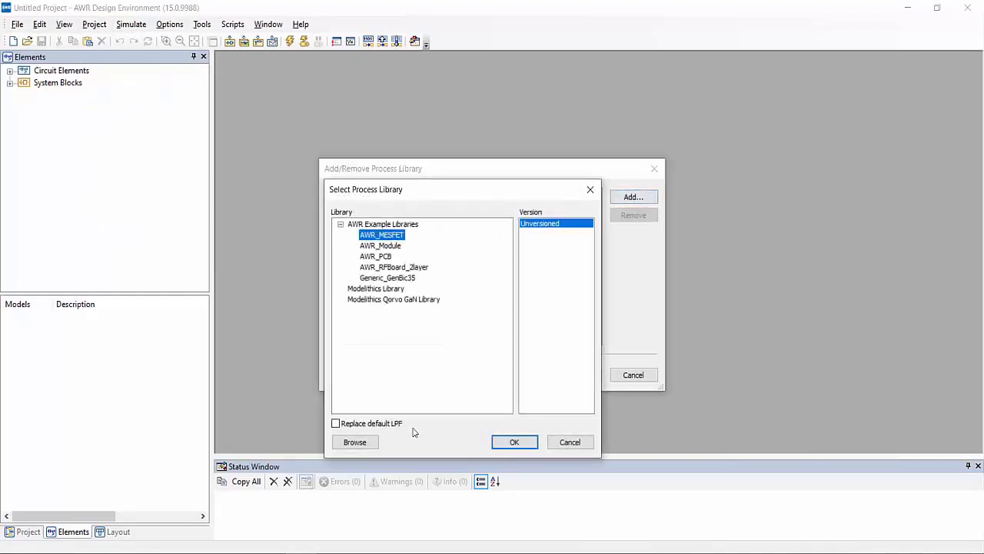
pyautogui.click(368, 440)
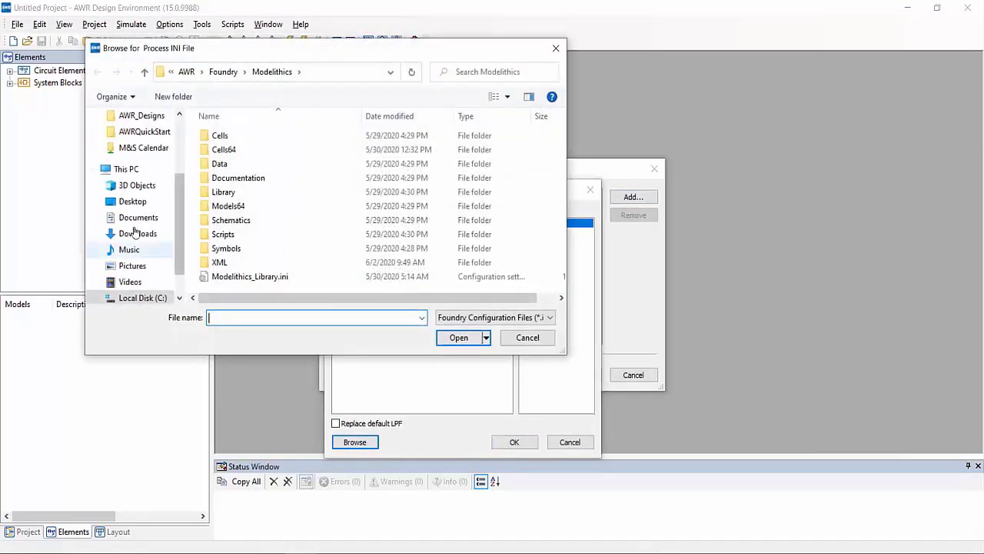
pyautogui.click(137, 282)
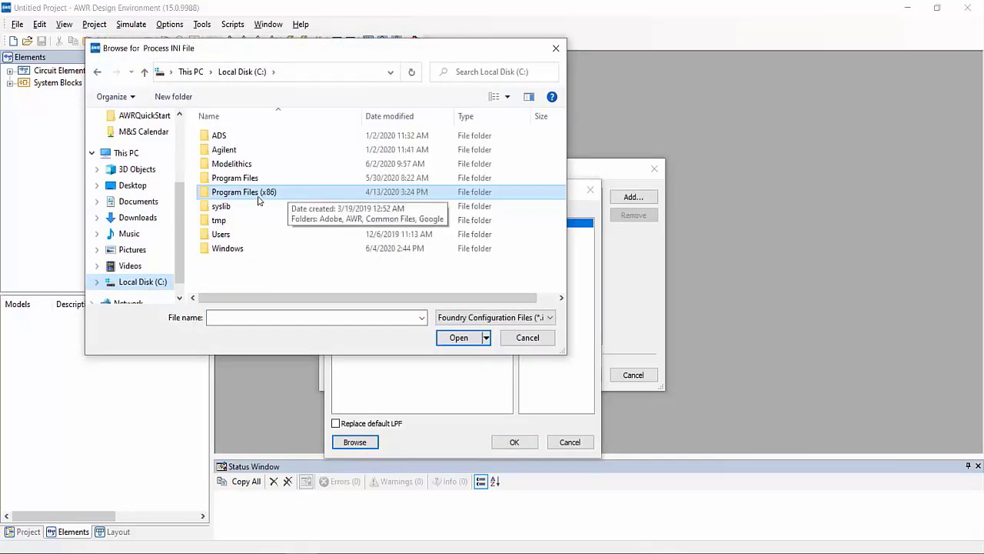
pyautogui.doubleClick(258, 193)
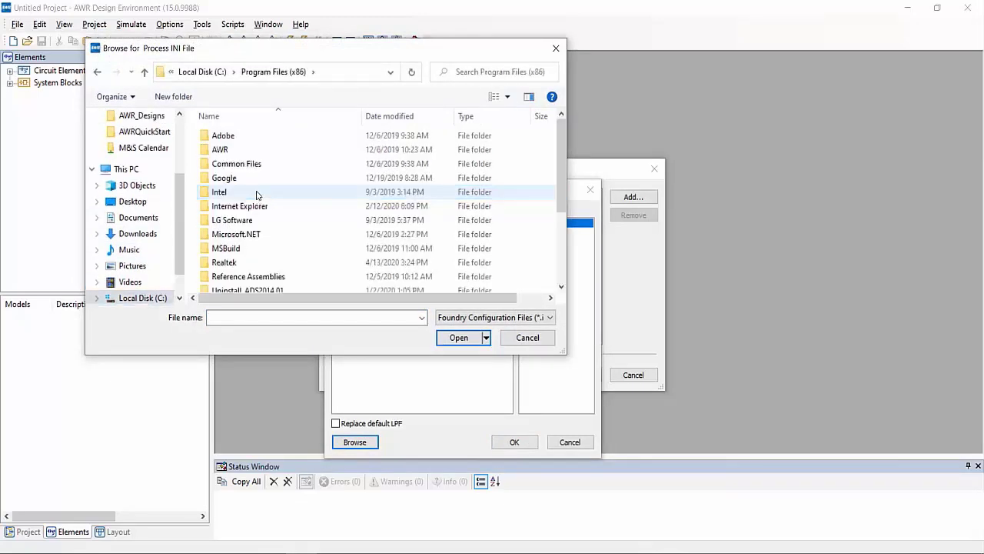
pyautogui.doubleClick(231, 150)
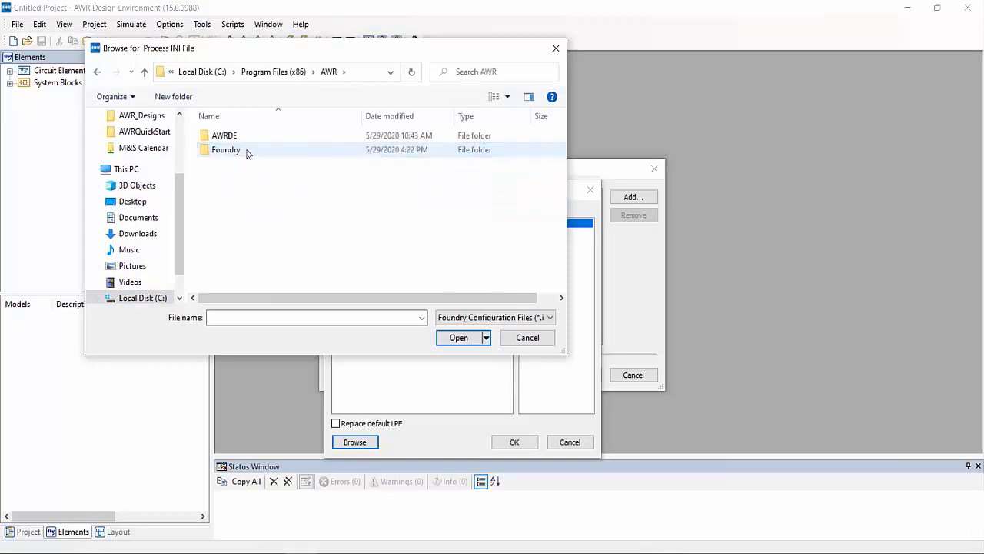
pyautogui.doubleClick(246, 151)
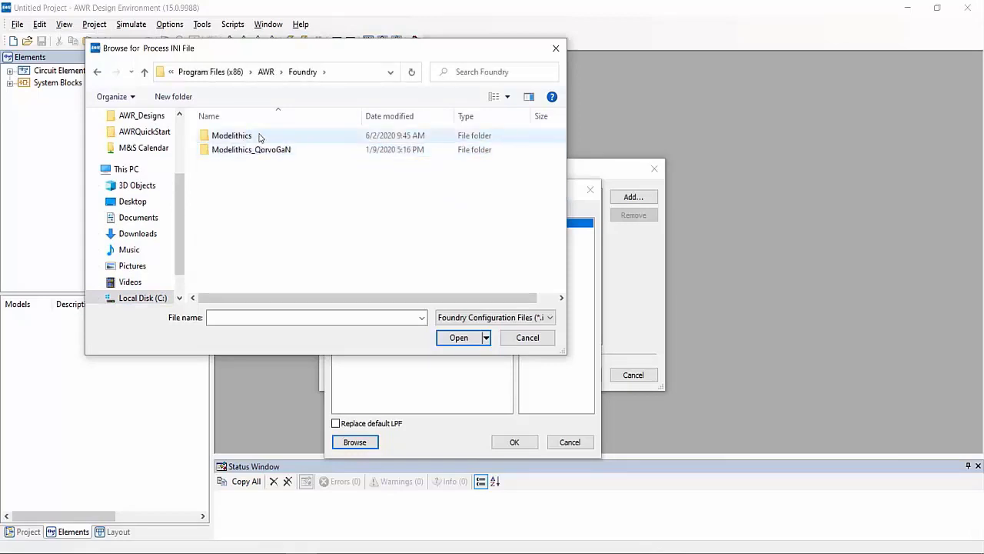
pyautogui.doubleClick(259, 136)
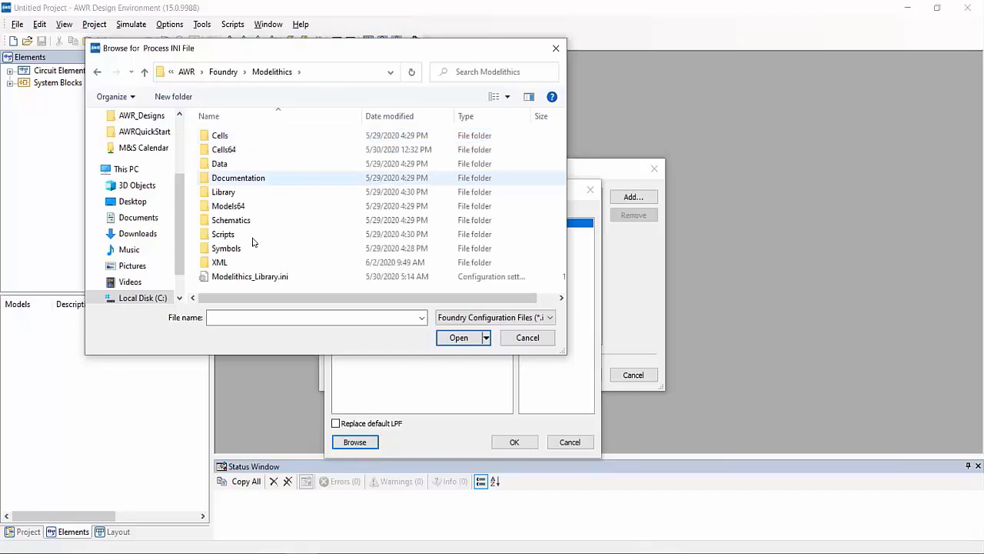
pyautogui.click(283, 278)
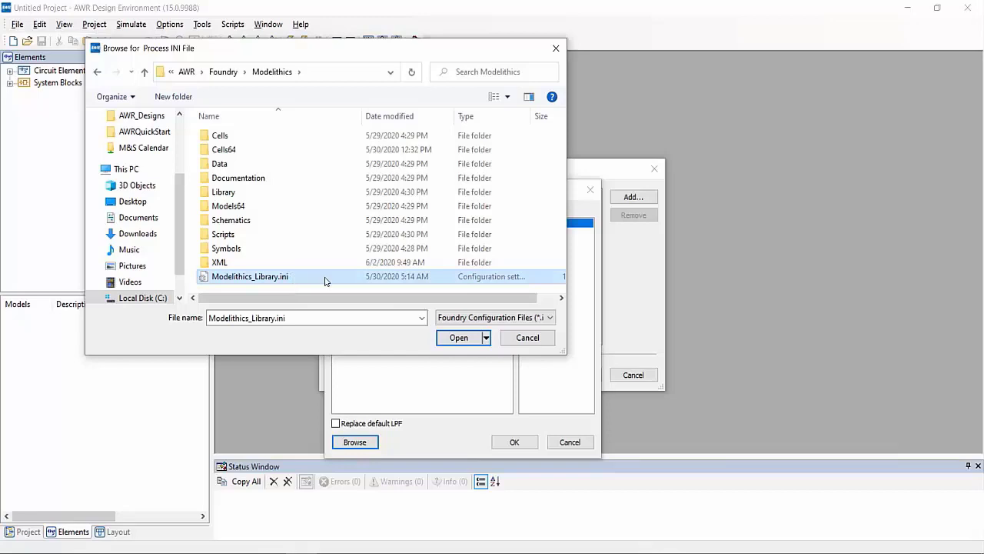
pyautogui.doubleClick(275, 279)
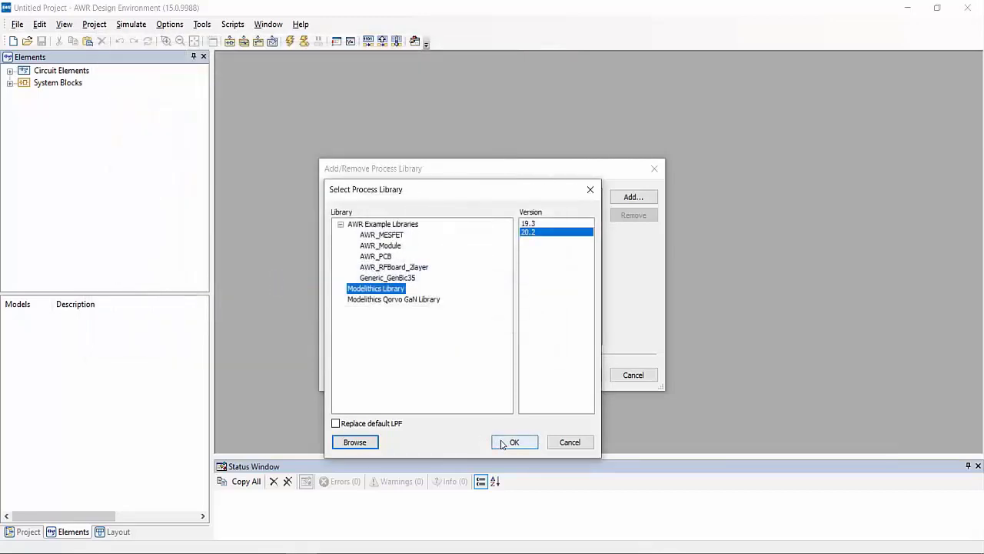
pyautogui.click(513, 442)
pyautogui.click(573, 374)
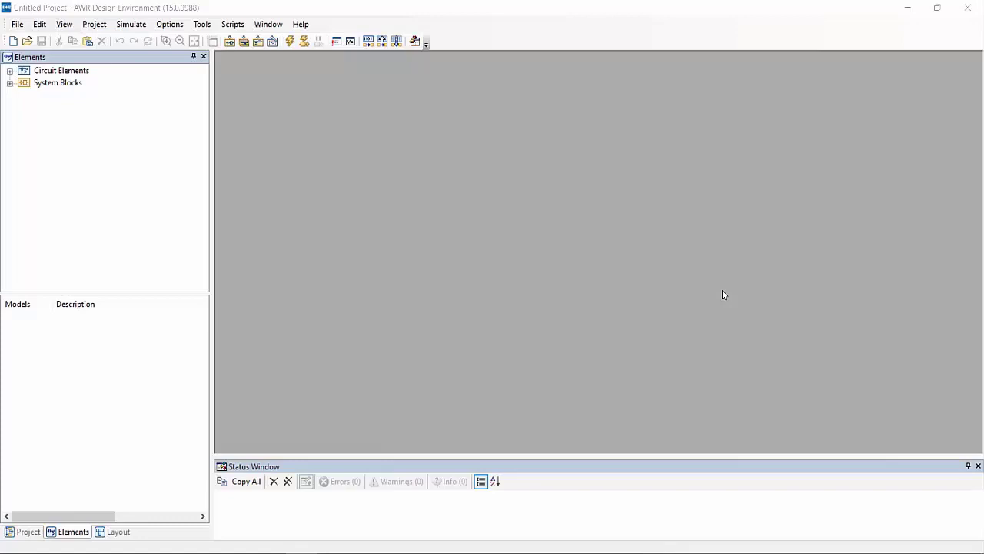
pyautogui.click(17, 25)
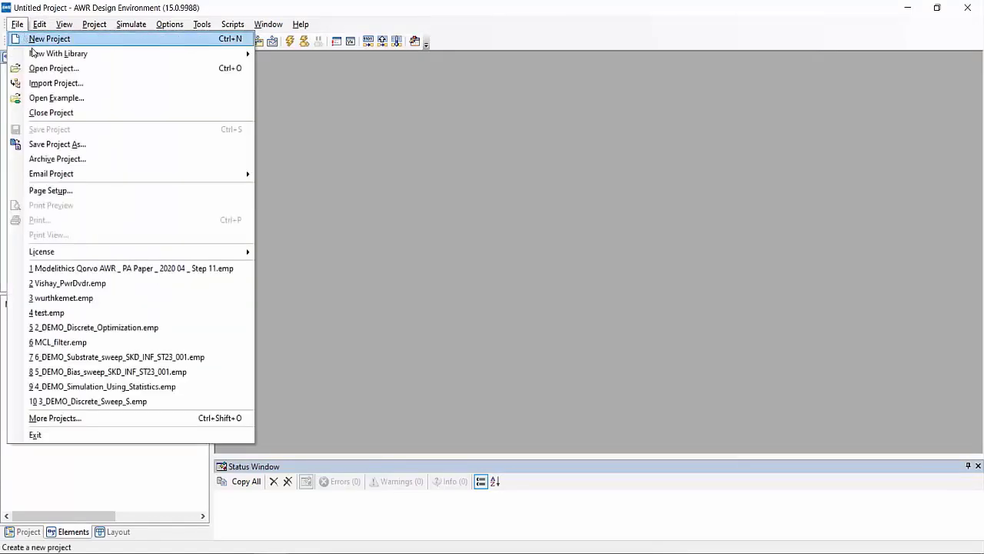
pyautogui.moveTo(35, 54)
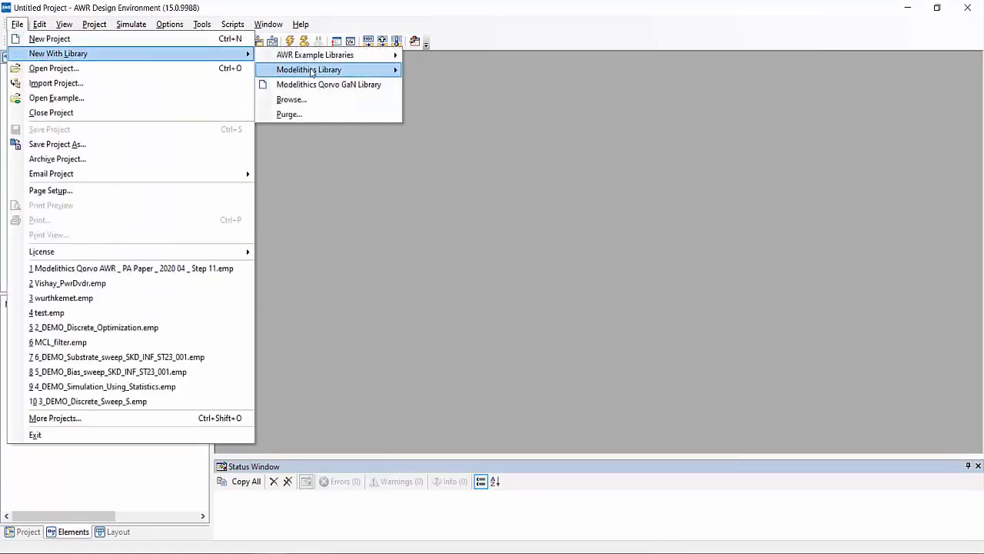
pyautogui.click(354, 106)
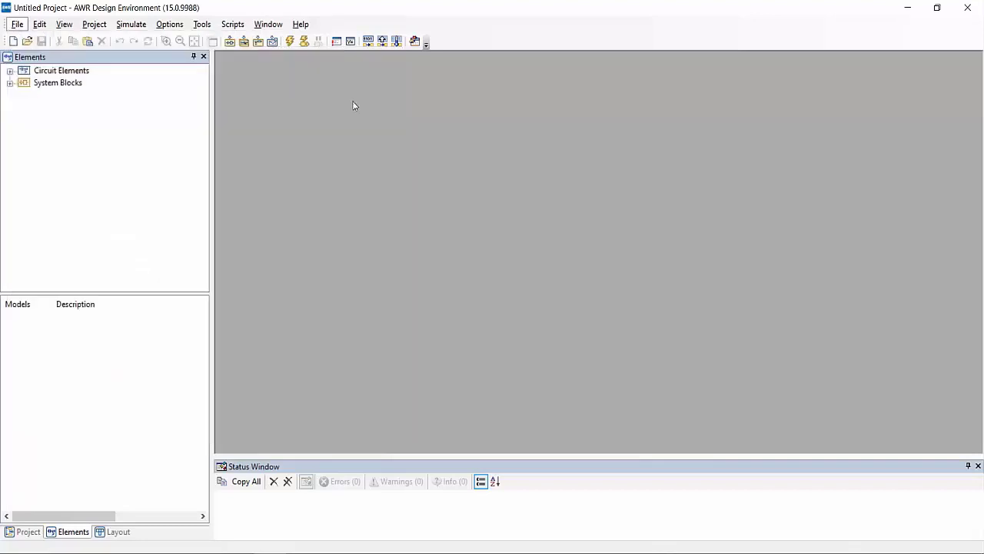
pyautogui.scroll(-1, 83, 215)
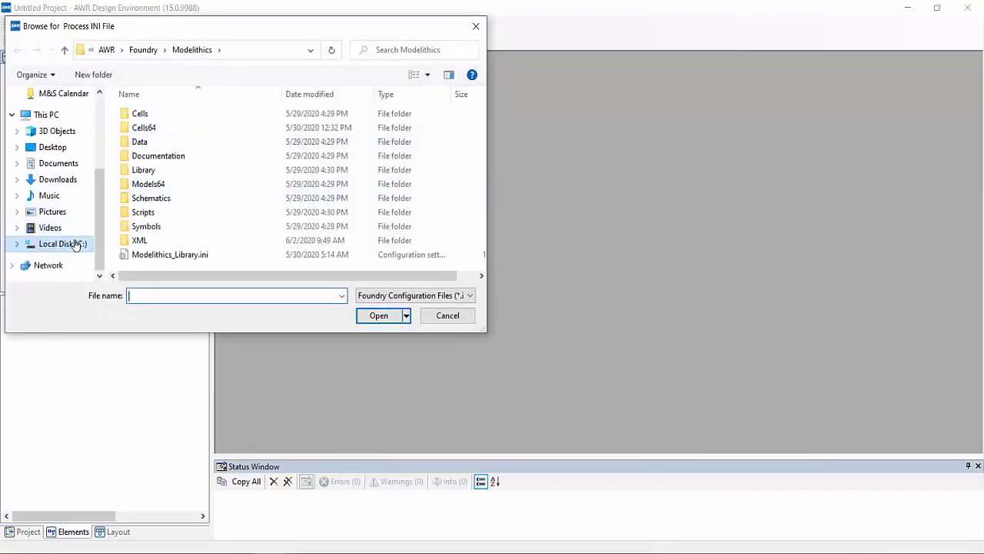
pyautogui.click(74, 244)
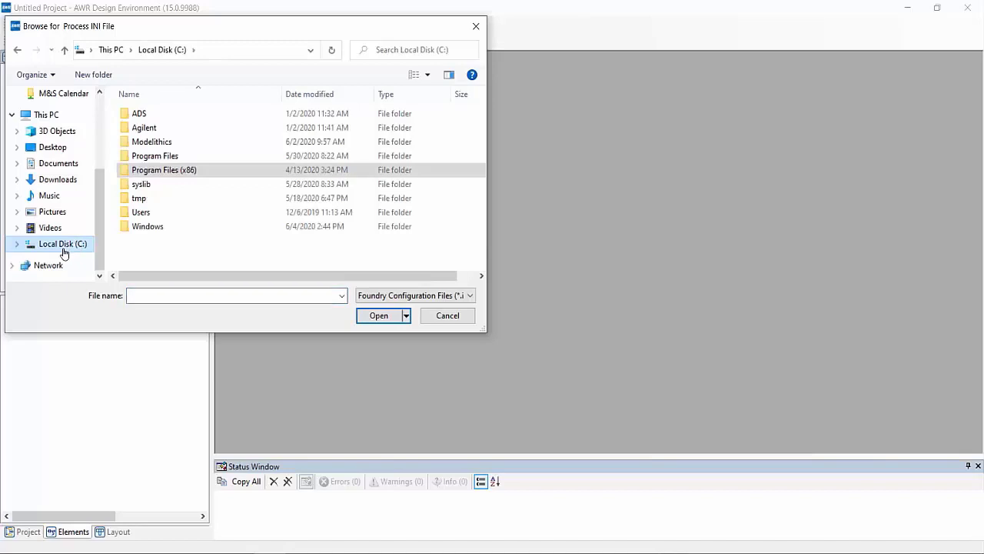
pyautogui.doubleClick(214, 176)
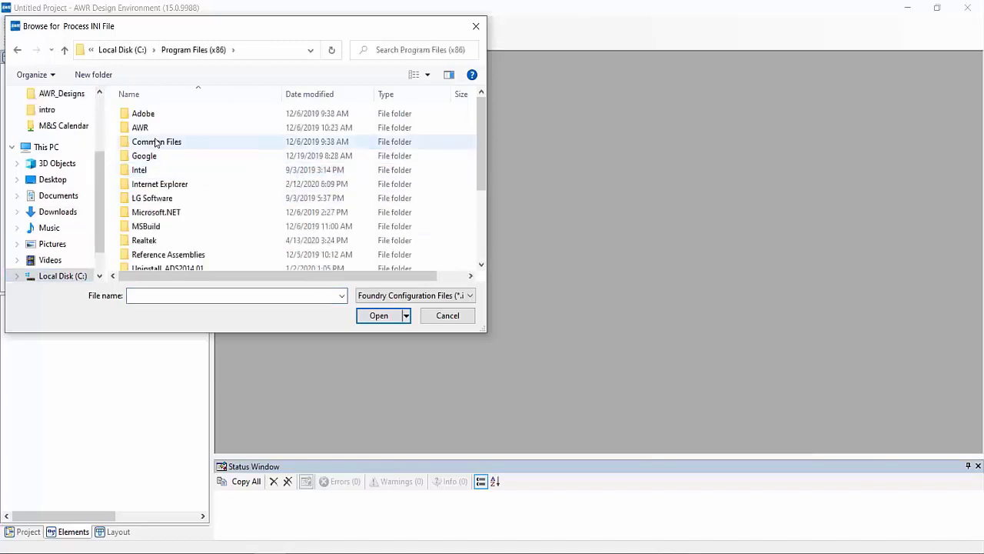
pyautogui.doubleClick(160, 128)
pyautogui.doubleClick(163, 129)
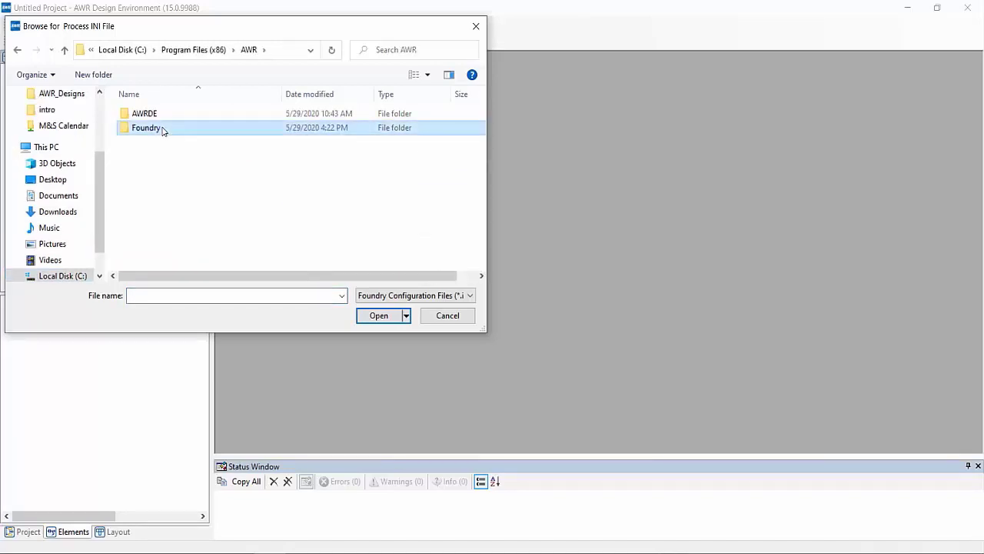
pyautogui.click(170, 114)
pyautogui.doubleClick(171, 115)
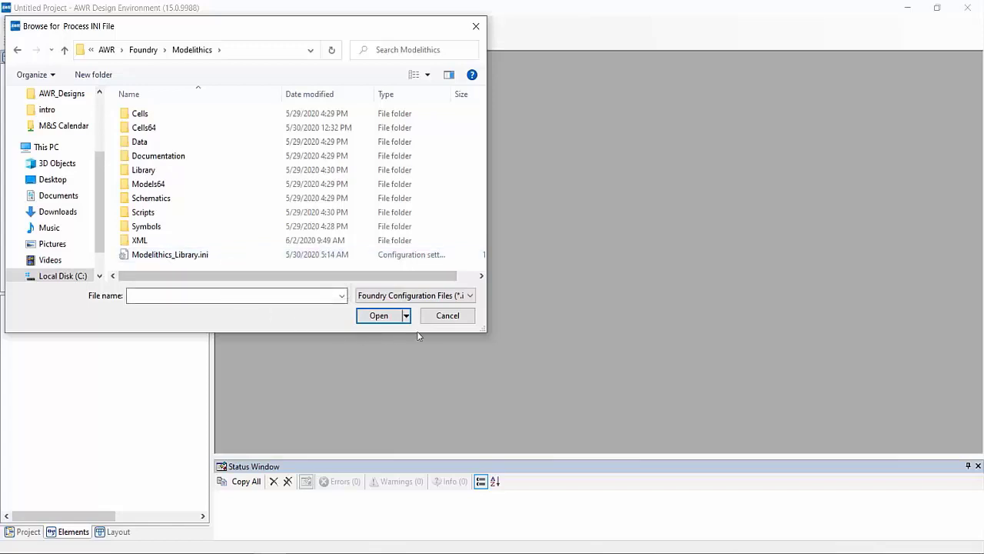
pyautogui.click(435, 320)
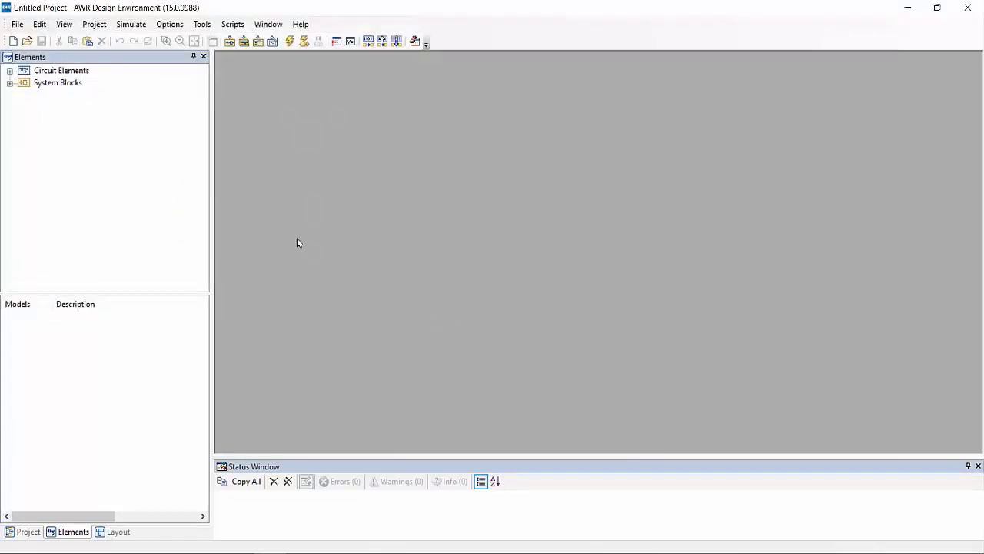
# Create a new project with version 20.2 of the Modelithics Library
pyautogui.click(17, 25)
pyautogui.moveTo(85, 55)
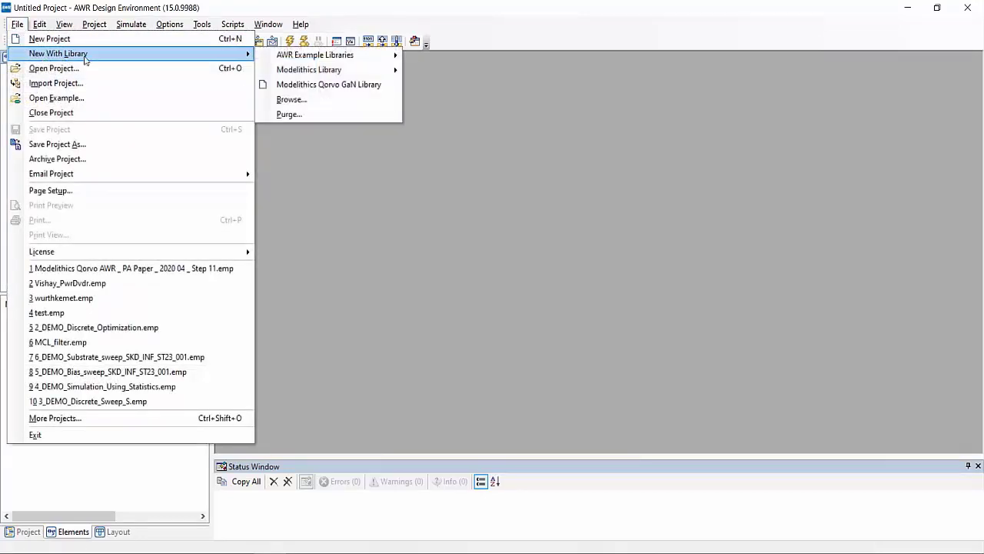
pyautogui.moveTo(354, 74)
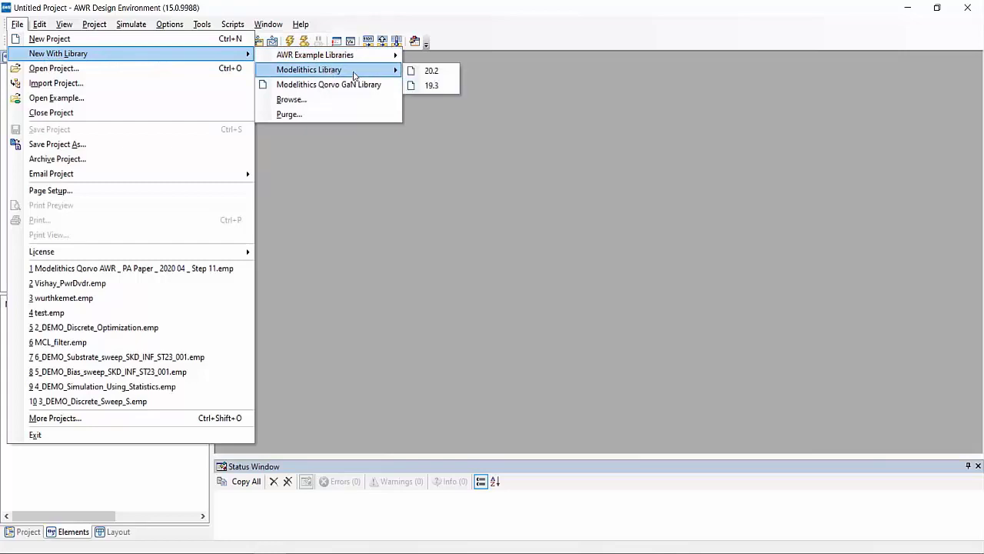
pyautogui.click(416, 73)
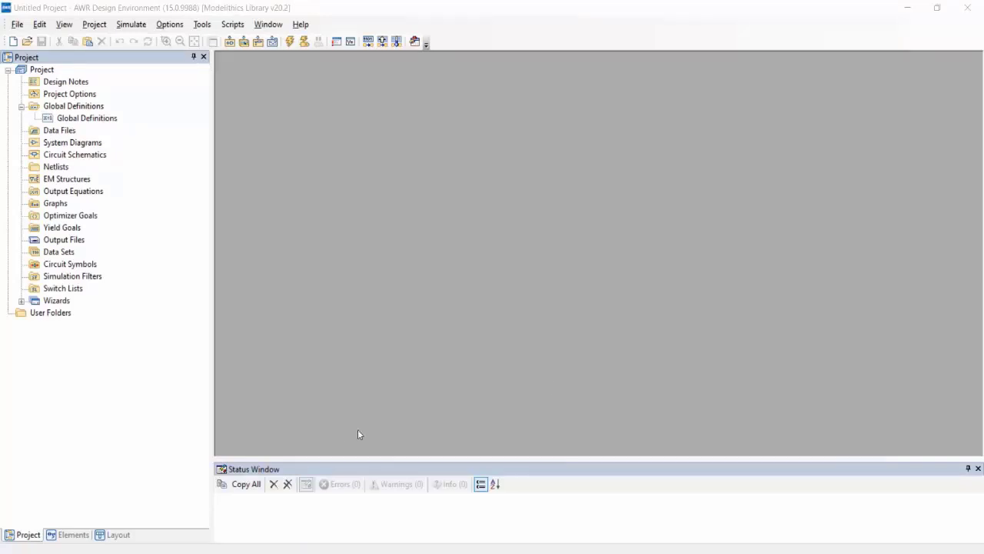
# Expand the circuit element libraries down to the contents of Modelithics Library v20.2
pyautogui.click(77, 532)
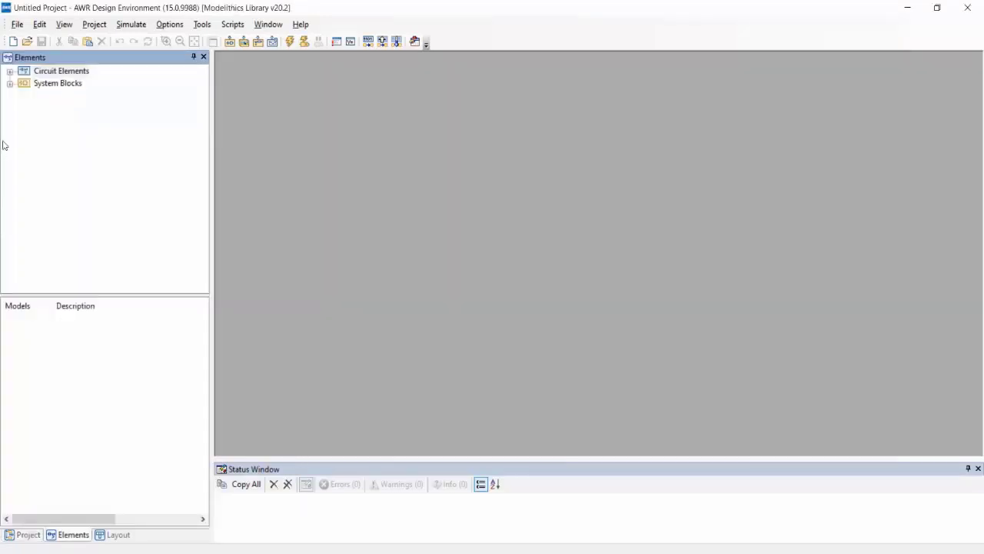
pyautogui.click(10, 73)
pyautogui.scroll(-2, 49, 114)
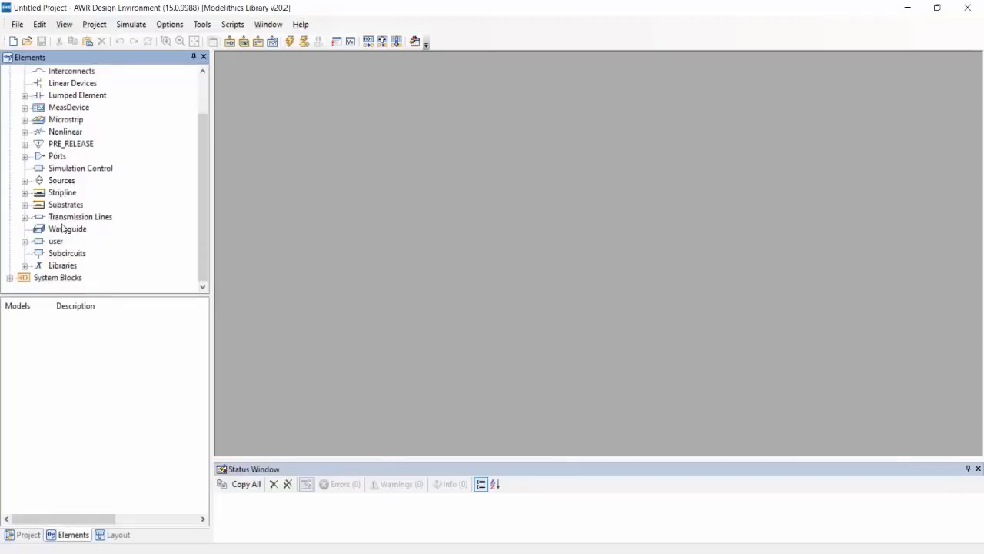
pyautogui.click(61, 265)
pyautogui.click(25, 265)
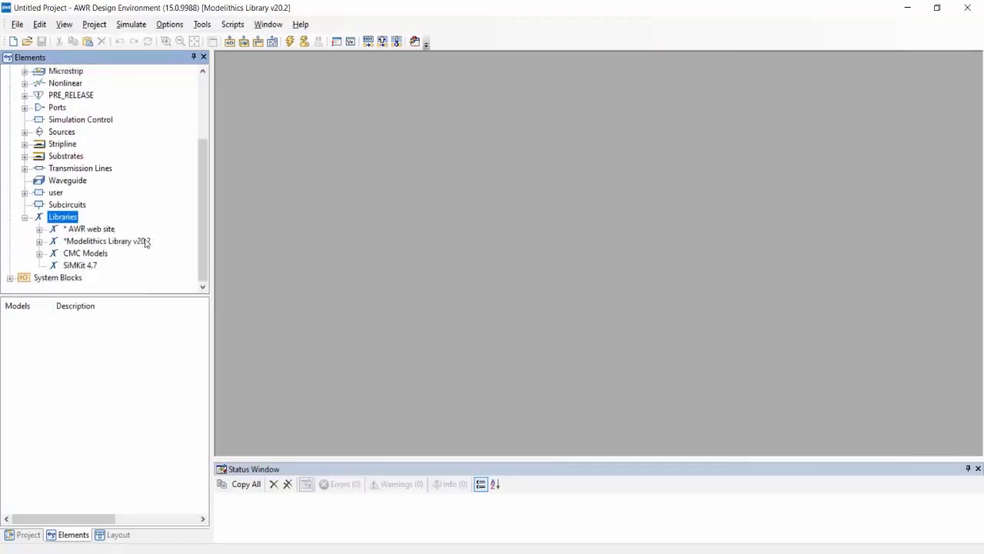
pyautogui.click(146, 241)
pyautogui.click(40, 243)
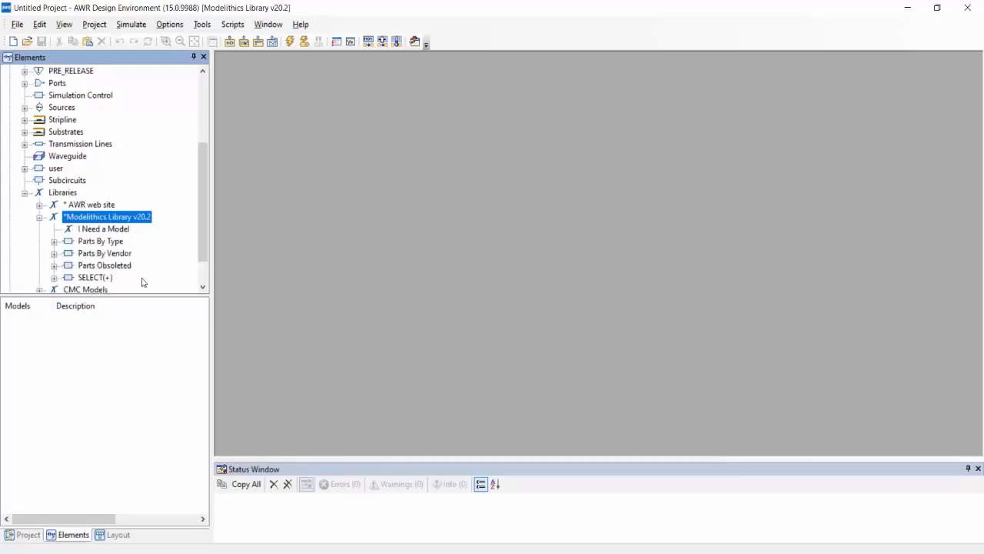
# Browse the Modelithics parts by type and expand the Capacitors category to view its vendors
pyautogui.click(121, 243)
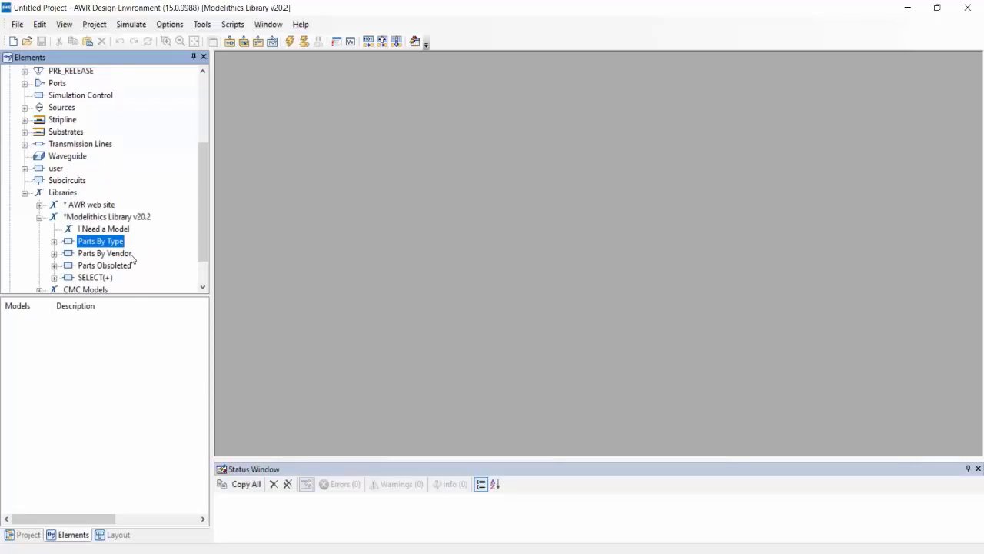
pyautogui.click(129, 255)
pyautogui.scroll(-1, 159, 269)
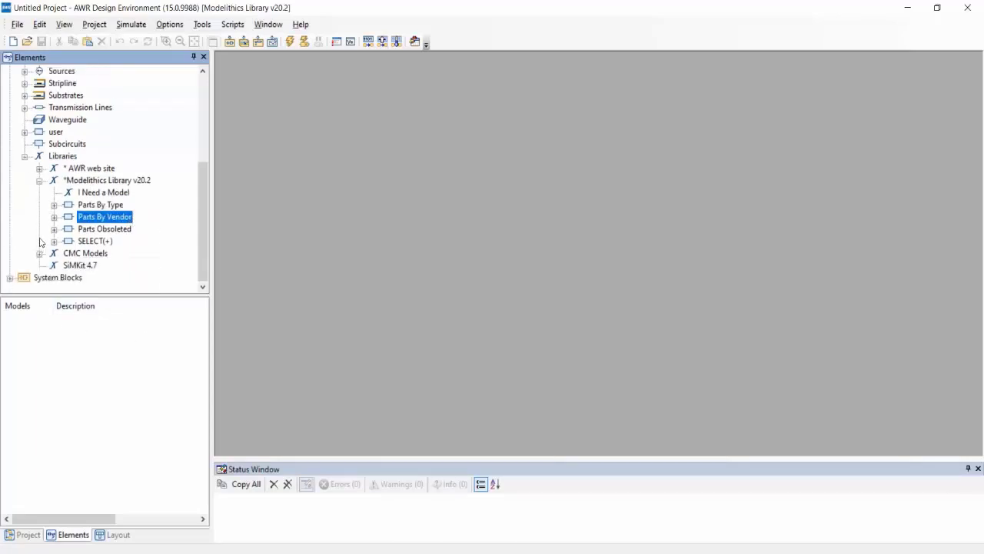
pyautogui.click(54, 206)
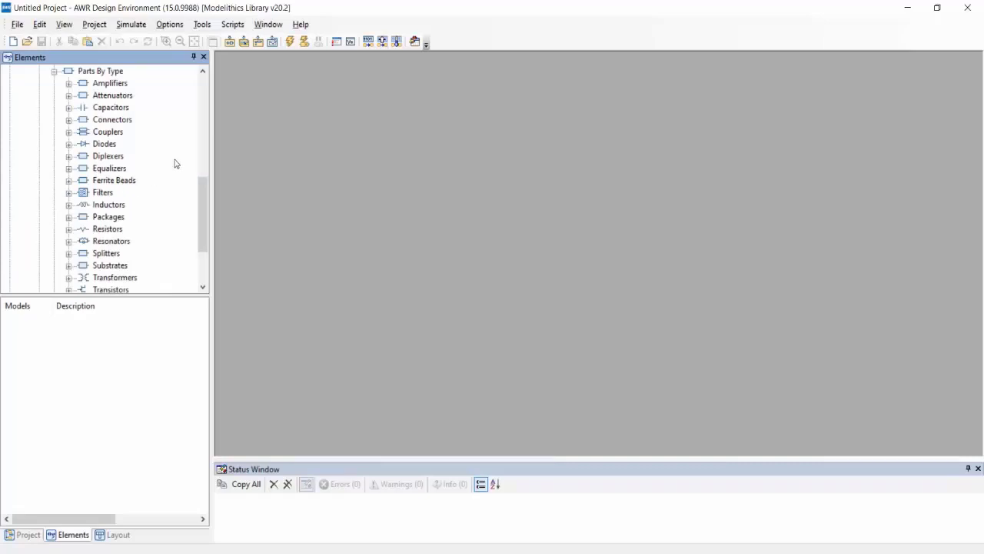
pyautogui.click(124, 85)
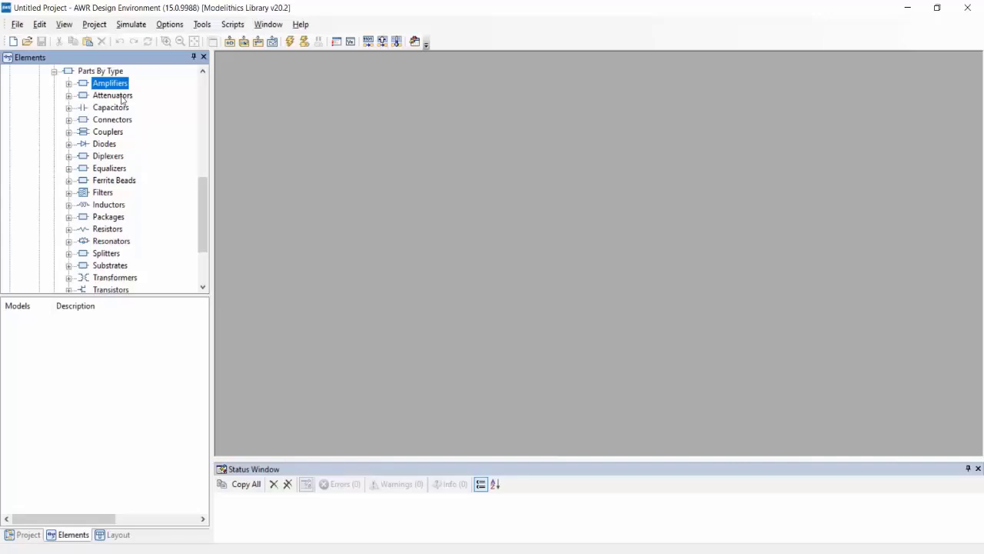
pyautogui.click(122, 97)
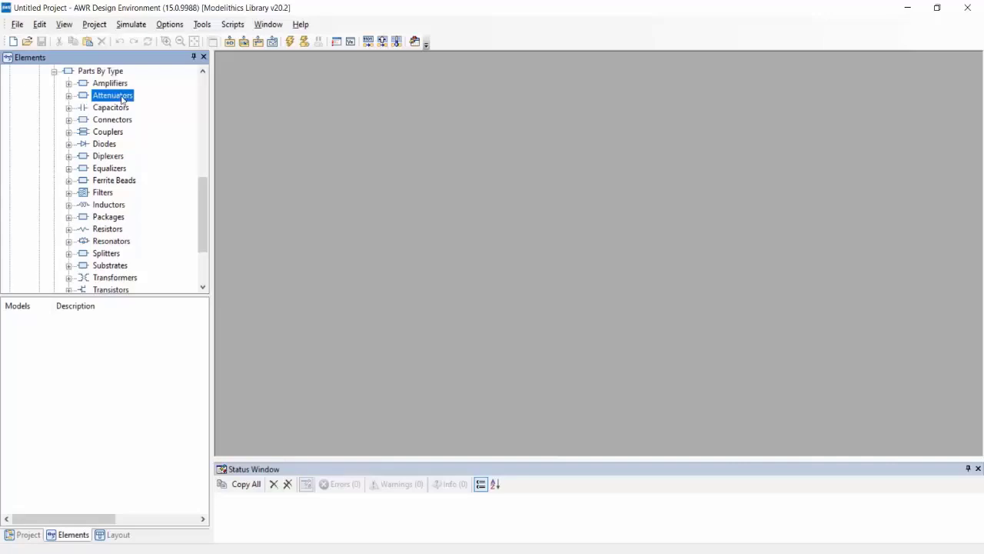
pyautogui.click(100, 110)
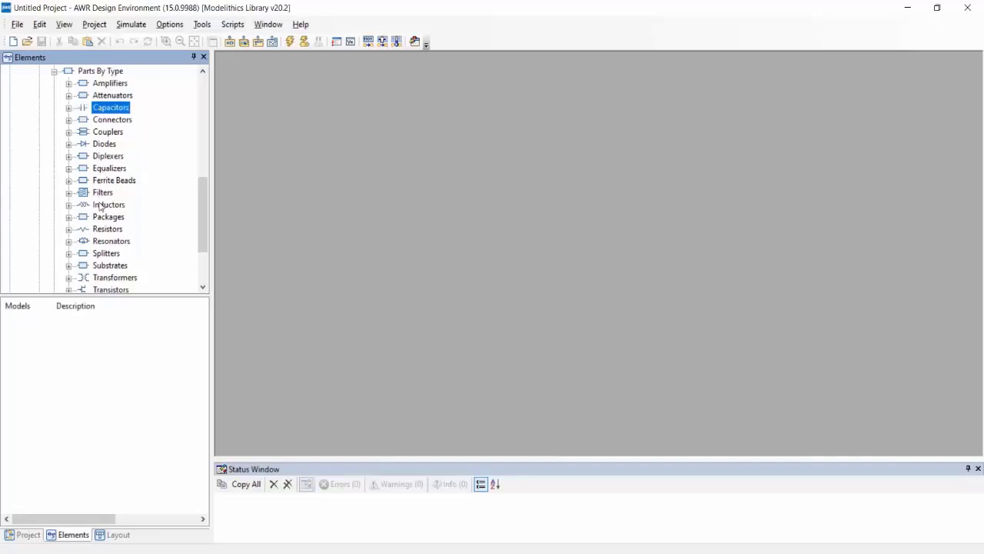
pyautogui.click(100, 206)
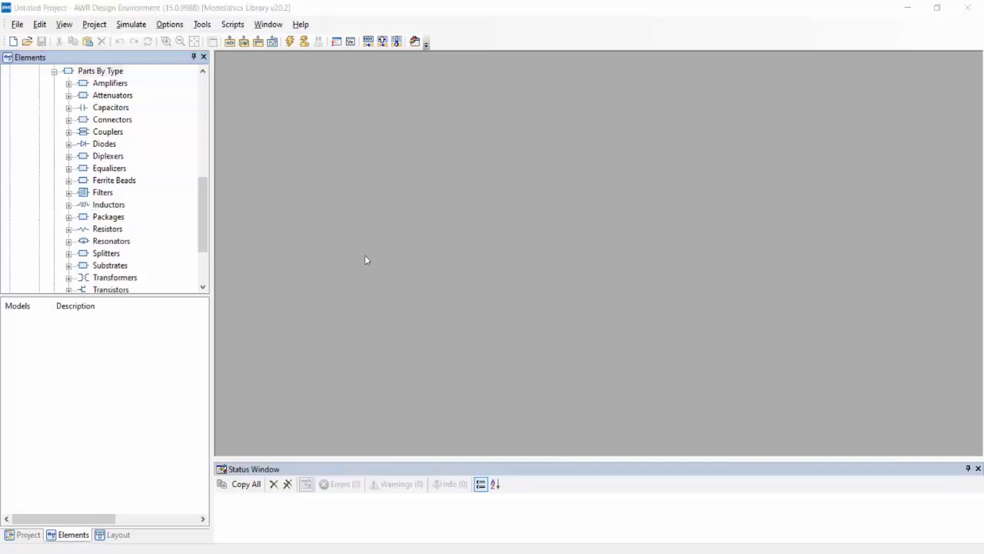
pyautogui.click(68, 107)
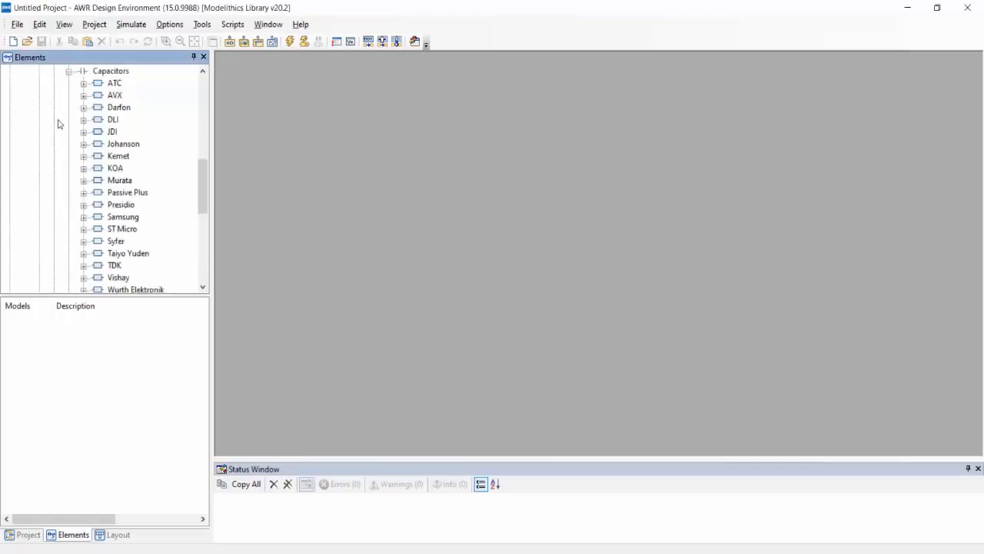
pyautogui.scroll(-1, 150, 148)
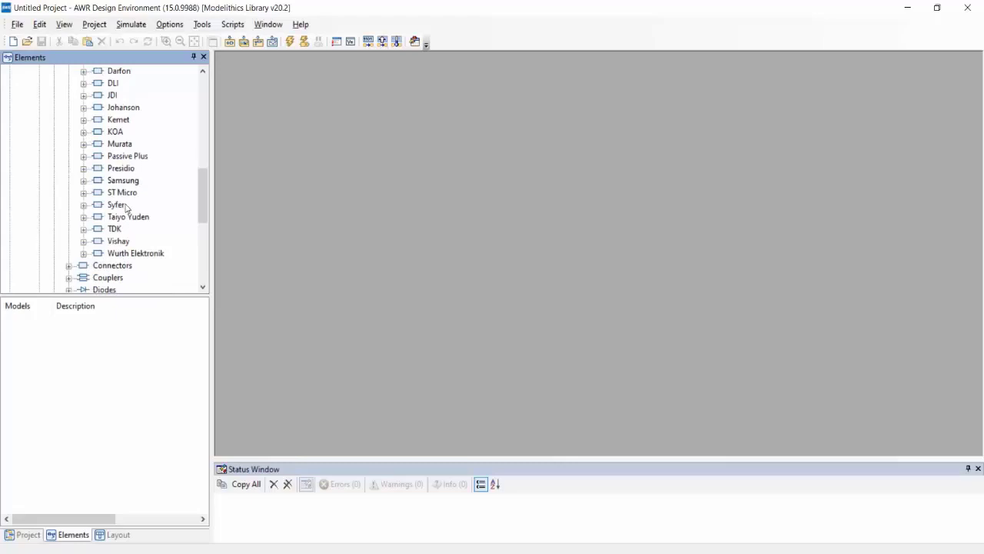
# Examine the Presidio capacitor series under Capacitors and collapse the Parts By Type group
pyautogui.click(83, 168)
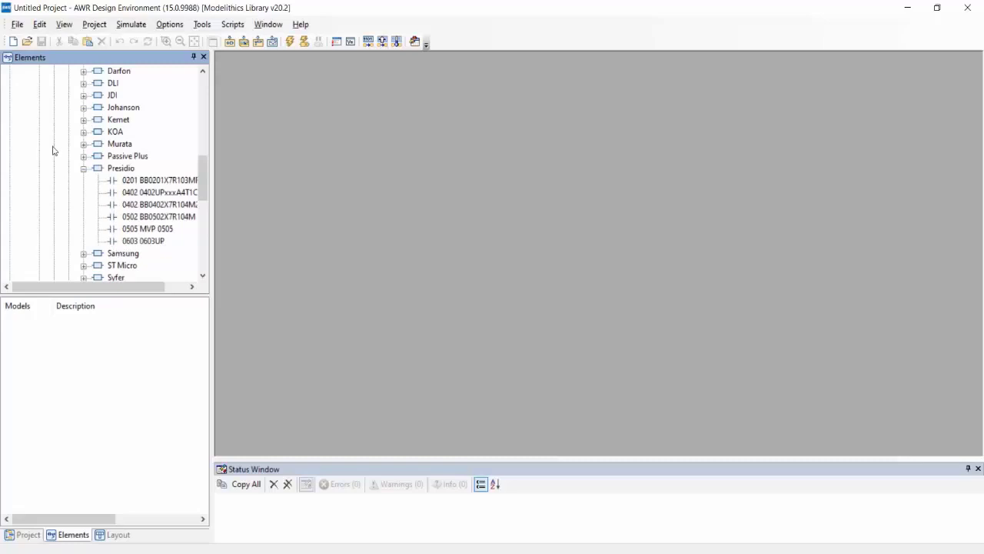
pyautogui.scroll(-1, 103, 165)
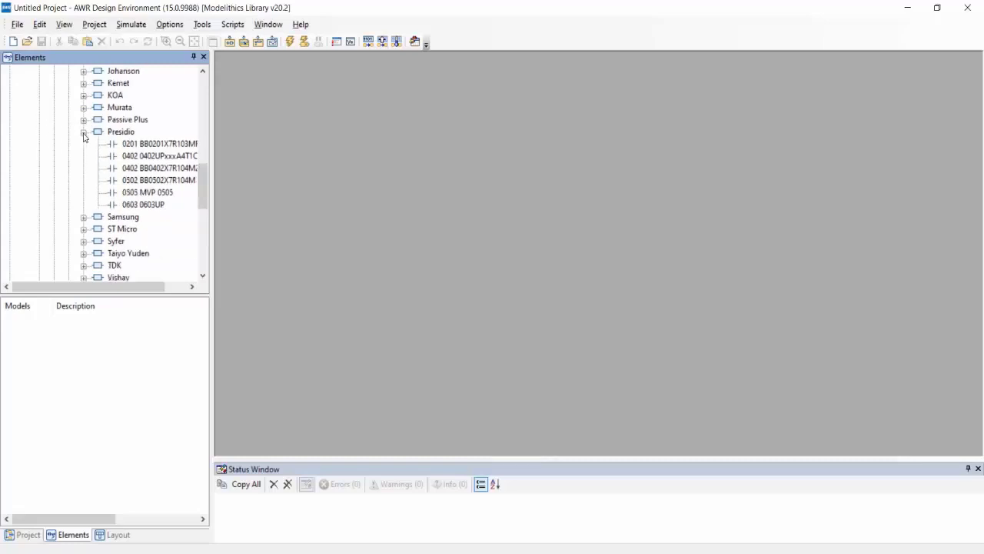
pyautogui.click(83, 132)
pyautogui.scroll(4, 71, 159)
pyautogui.click(54, 108)
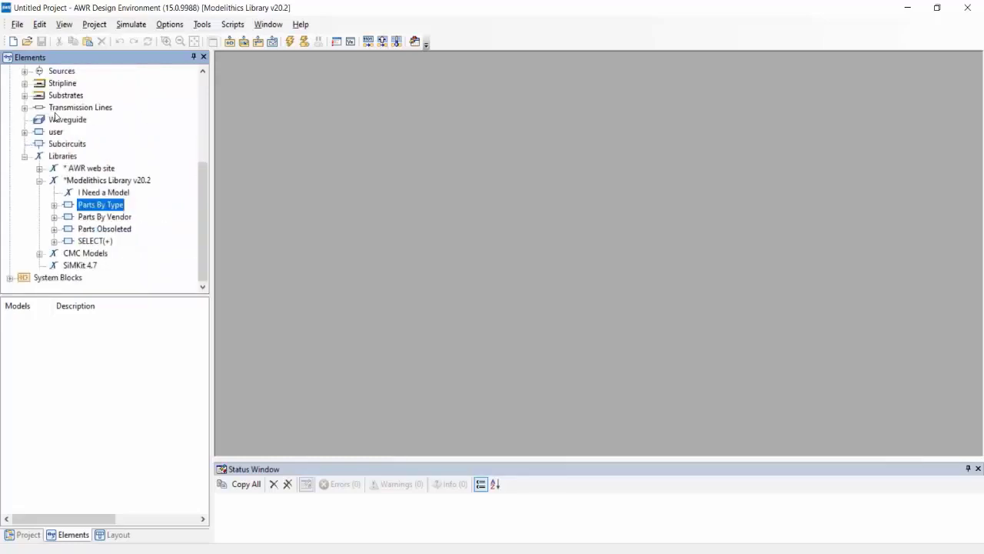
# Expand the Parts By Vendor group of the Modelithics library and look through its vendor list
pyautogui.click(54, 219)
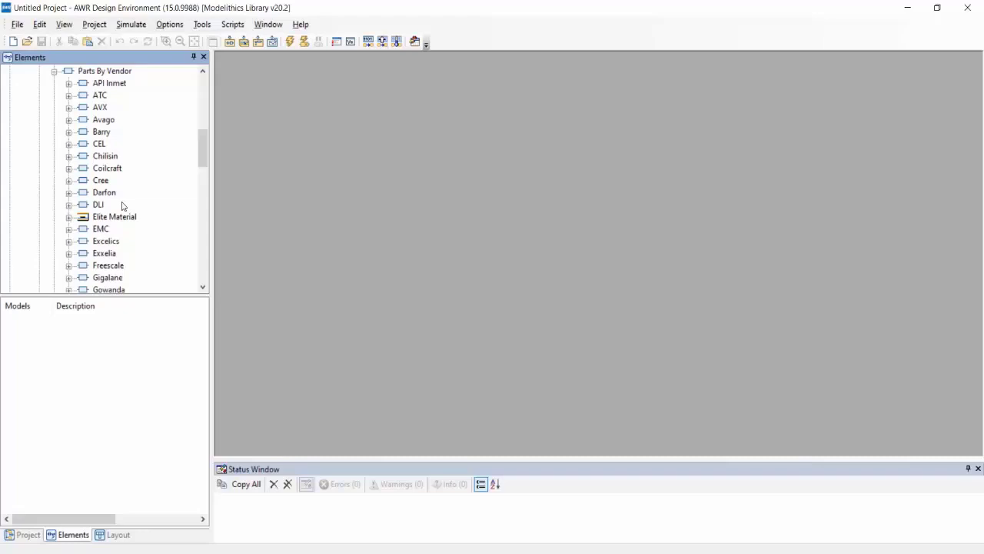
pyautogui.scroll(-1, 121, 206)
pyautogui.scroll(-1, 122, 206)
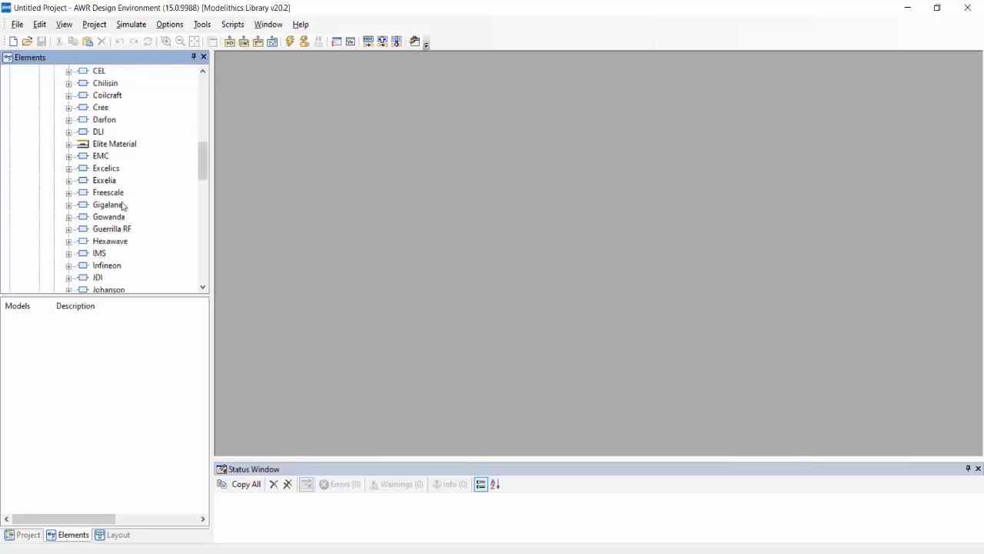
pyautogui.scroll(-1, 121, 206)
pyautogui.scroll(-11, 121, 206)
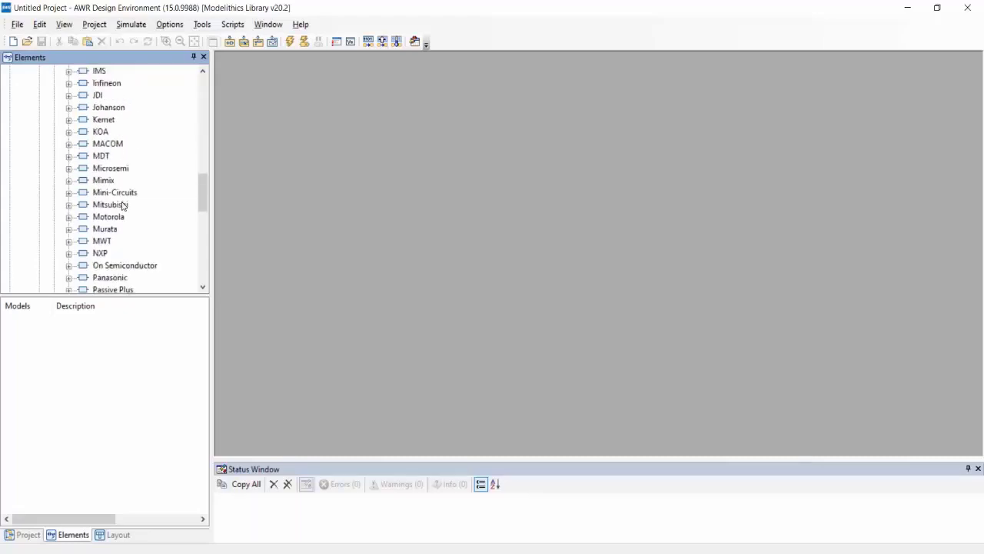
pyautogui.scroll(-4, 121, 206)
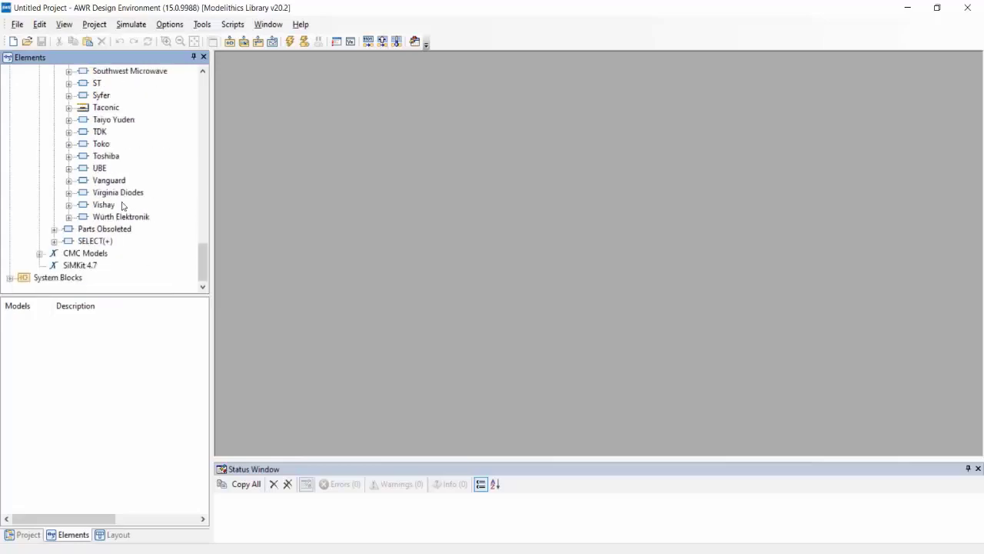
pyautogui.scroll(10, 121, 207)
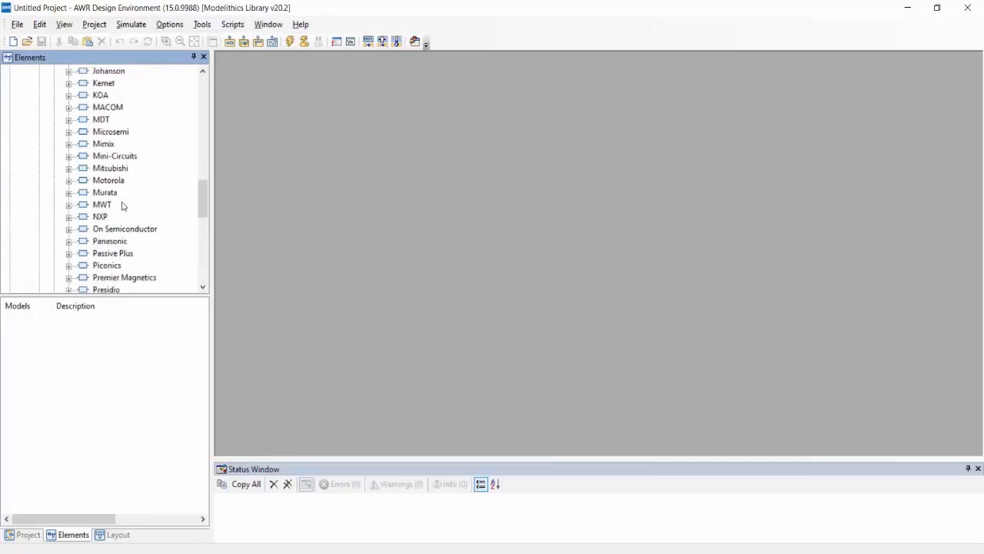
# Expand the Mini-Circuits vendor and look through its Filters models
pyautogui.click(68, 157)
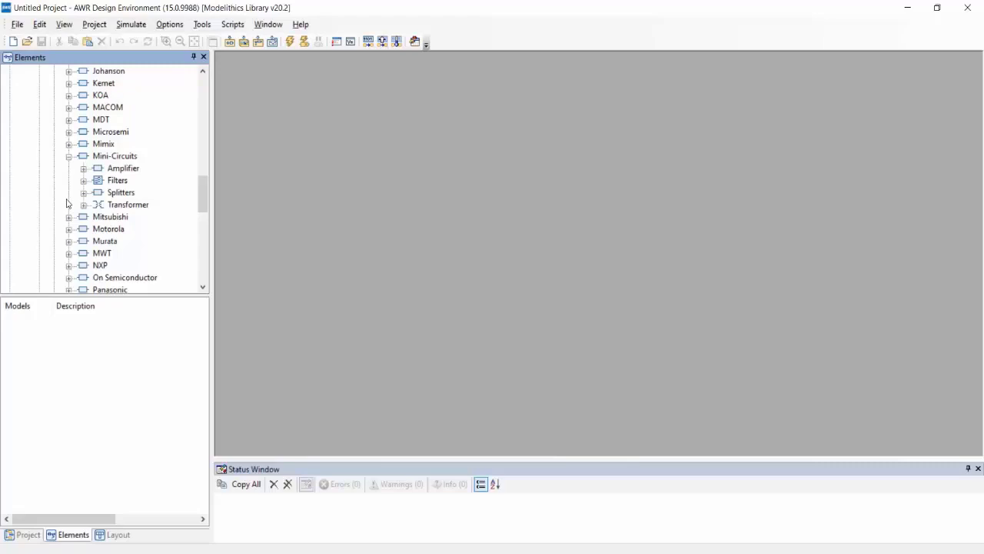
pyautogui.click(83, 180)
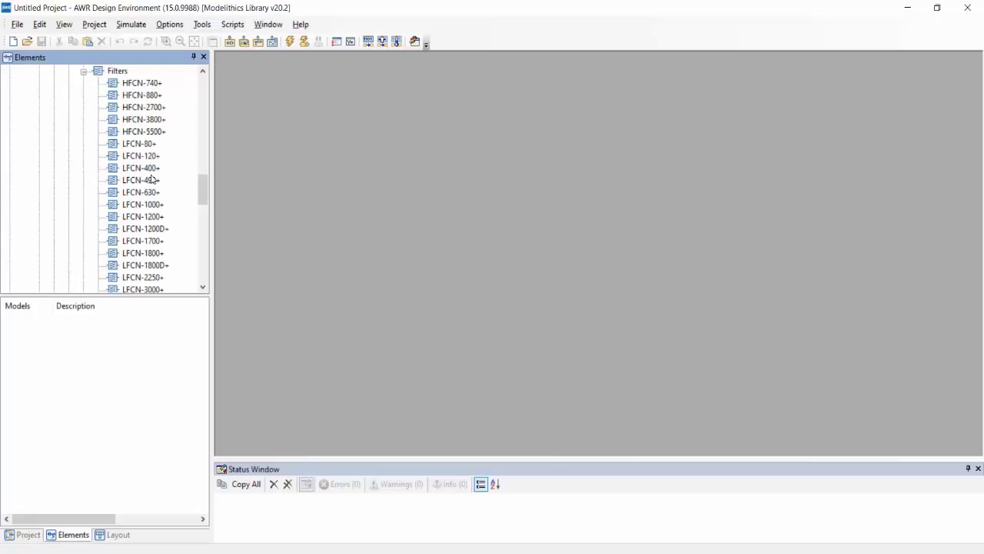
pyautogui.scroll(-2, 151, 179)
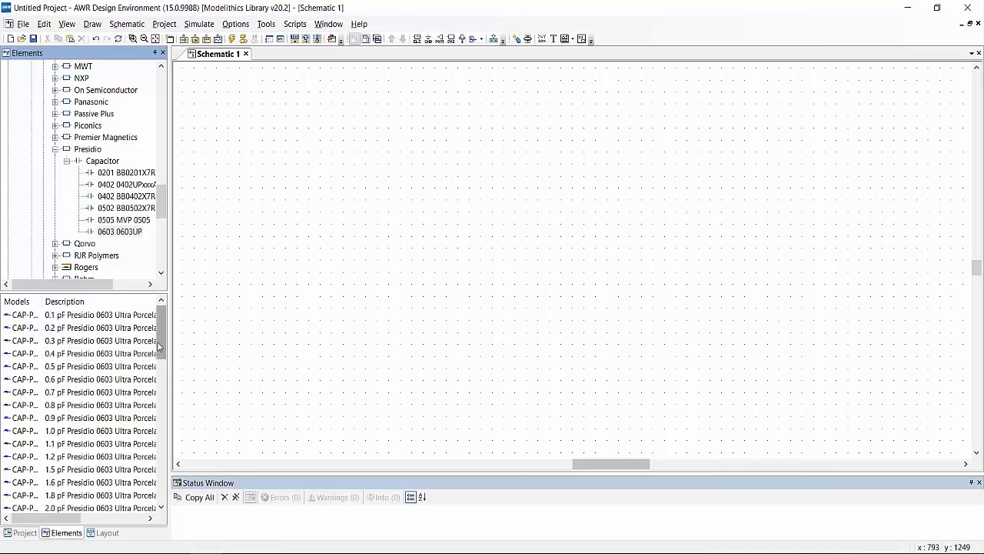
# Review the Presidio 0603UP capacitor models and place the 0.5 pF one in the schematic
pyautogui.moveTo(157, 341); pyautogui.dragTo(158, 492)
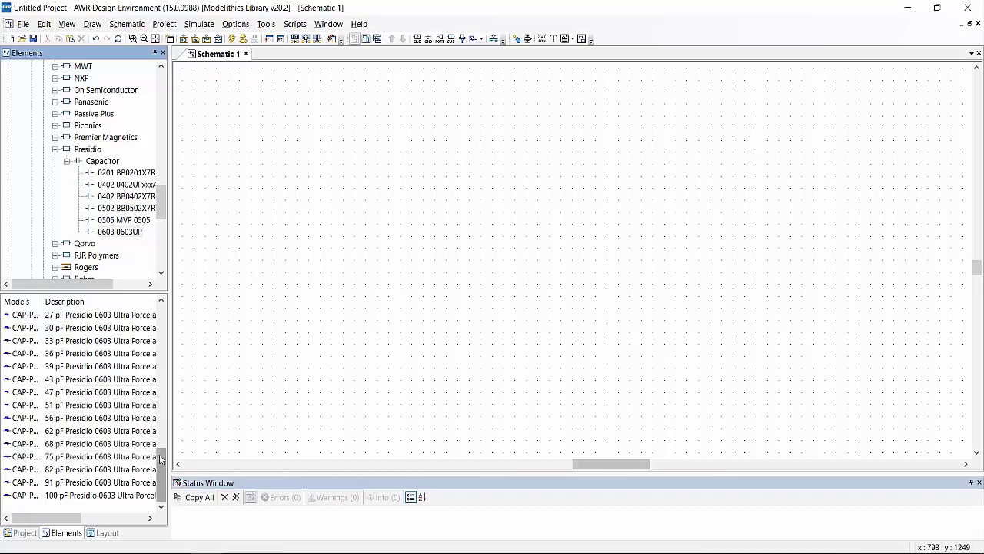
pyautogui.moveTo(160, 459); pyautogui.dragTo(161, 312)
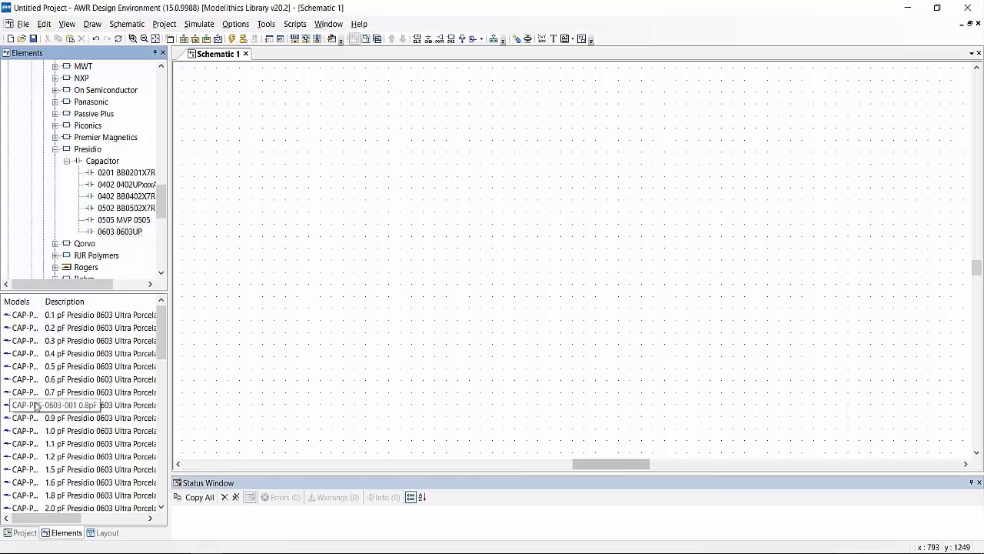
pyautogui.click(28, 369)
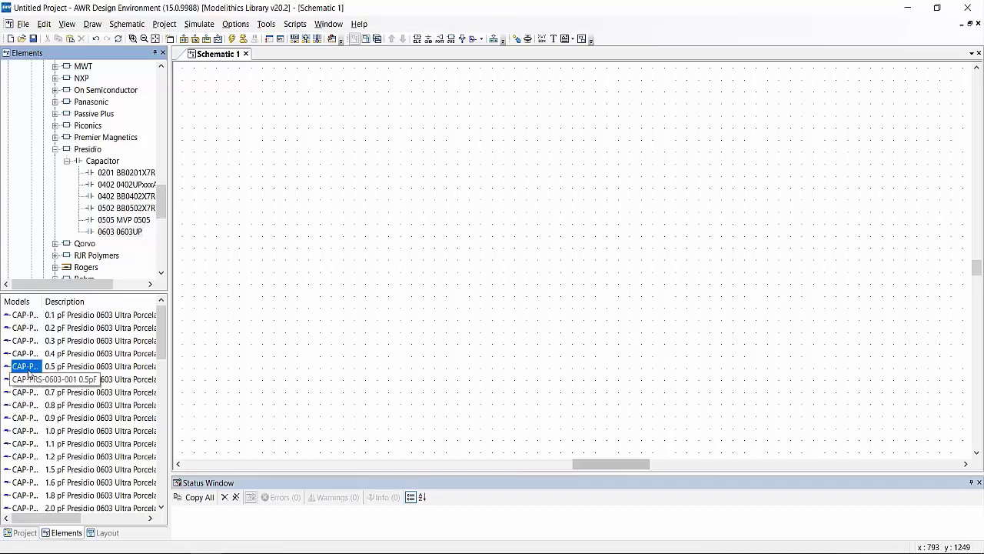
pyautogui.moveTo(28, 369); pyautogui.dragTo(492, 282)
pyautogui.click(492, 368)
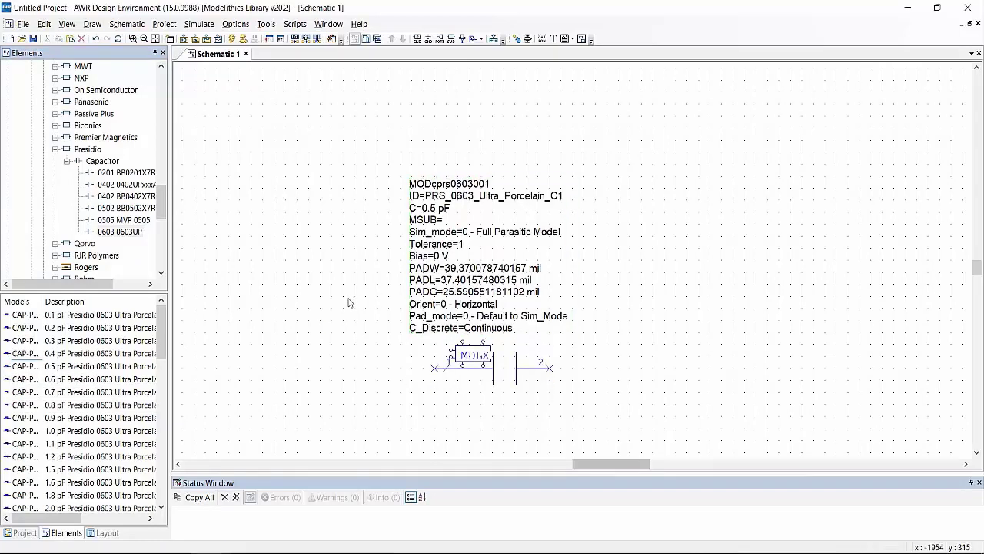
# Open the placed capacitor's parameters, review the C_Discrete choices and keep Continuous selected
pyautogui.doubleClick(477, 364)
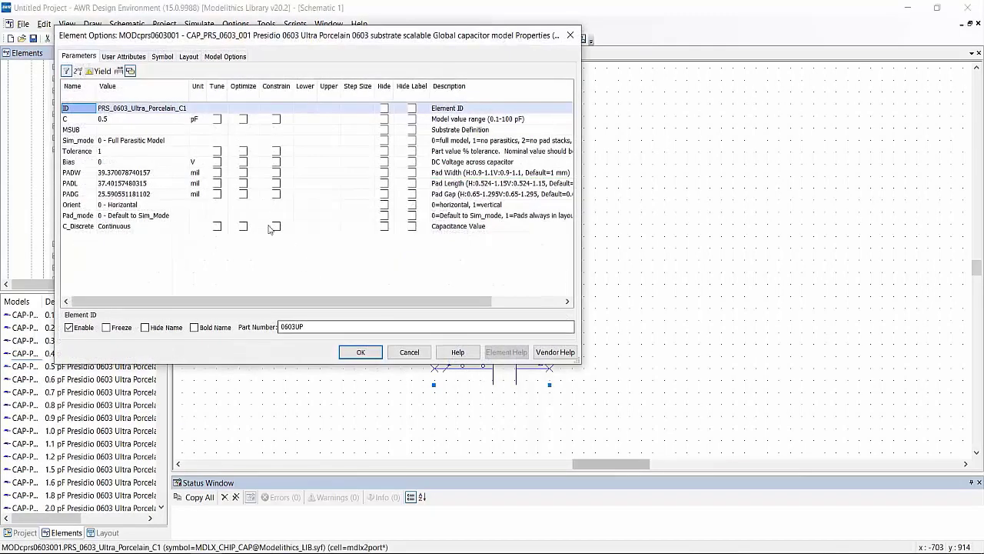
pyautogui.click(166, 121)
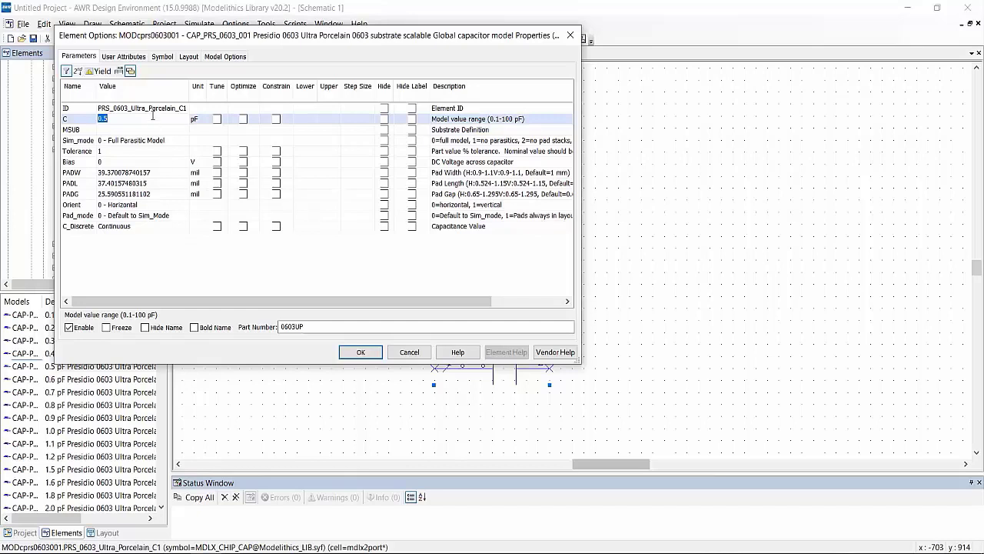
pyautogui.click(184, 230)
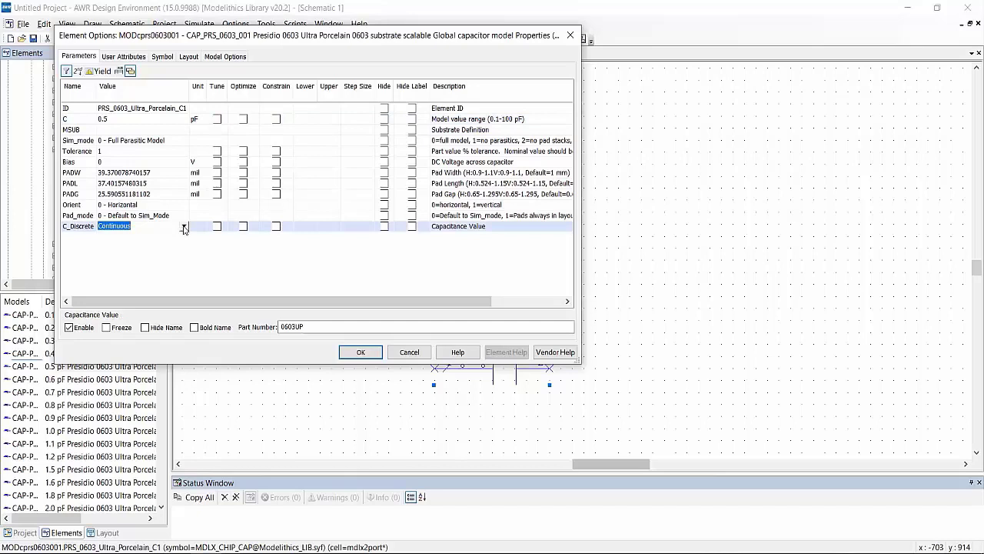
pyautogui.click(183, 227)
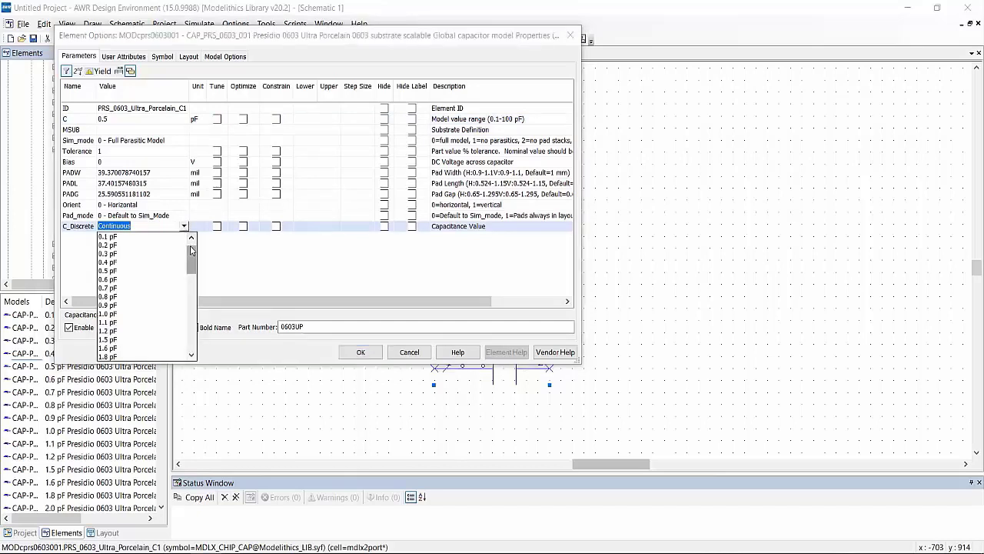
pyautogui.moveTo(192, 252)
pyautogui.mouseDown()
pyautogui.moveTo(196, 336)
pyautogui.moveTo(188, 247)
pyautogui.mouseUp()
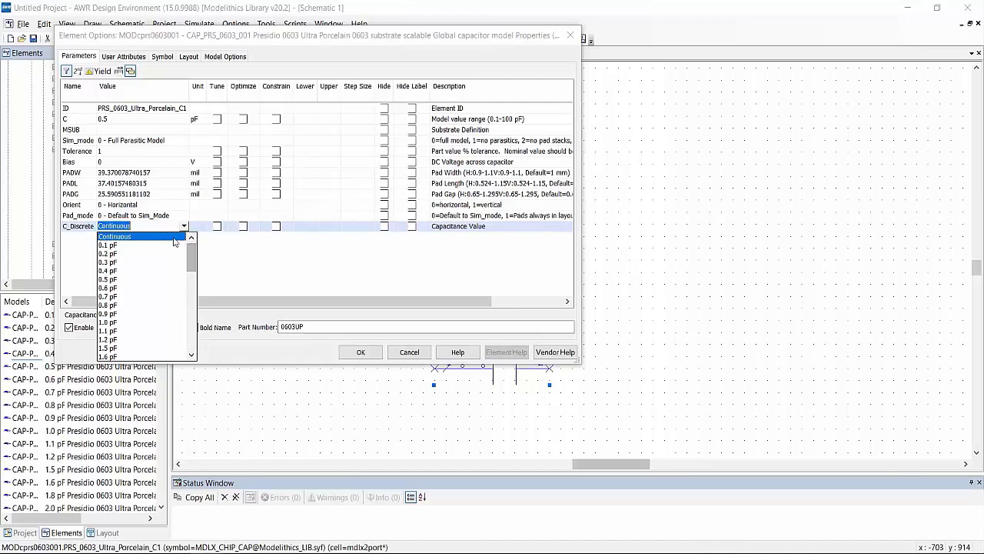
pyautogui.click(174, 238)
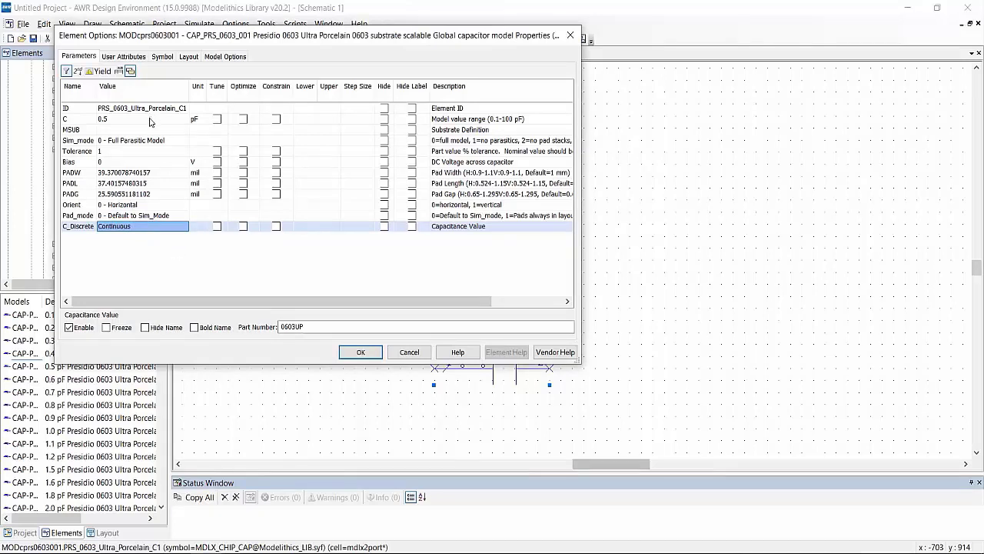
# Choose a discrete capacitance value for the capacitor's C_Discrete parameter
pyautogui.click(177, 226)
pyautogui.click(184, 227)
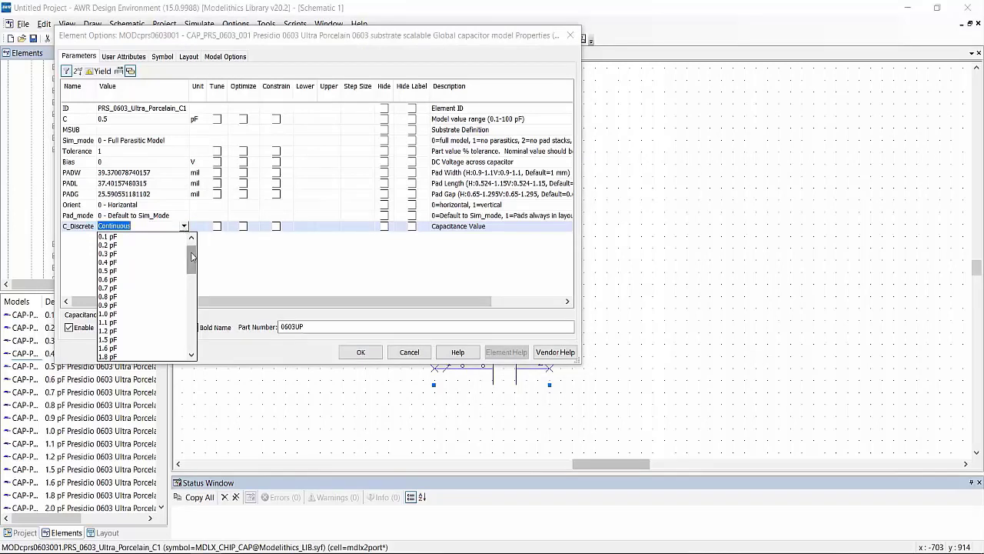
pyautogui.moveTo(192, 257); pyautogui.dragTo(192, 277)
pyautogui.click(147, 275)
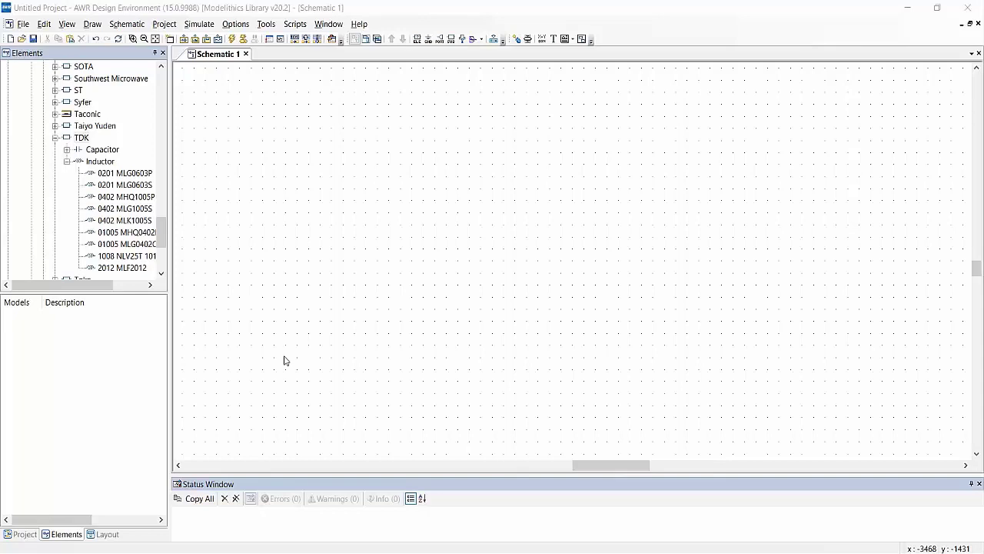
# Place the 0.5 nH TDK MHQ0402PSA inductor in the schematic and review the discrete inductance choices in its L_Discrete parameter
pyautogui.click(120, 232)
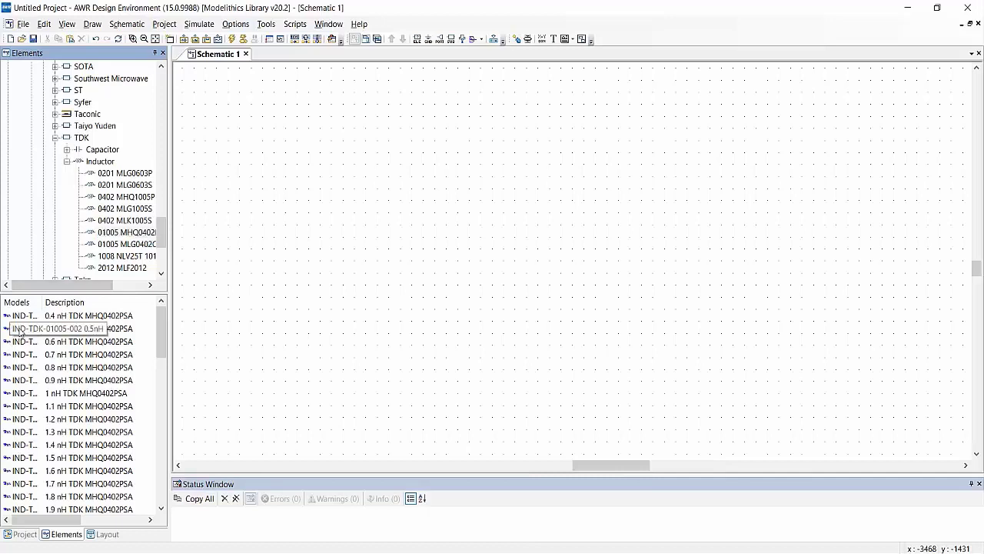
pyautogui.moveTo(21, 331); pyautogui.dragTo(483, 248)
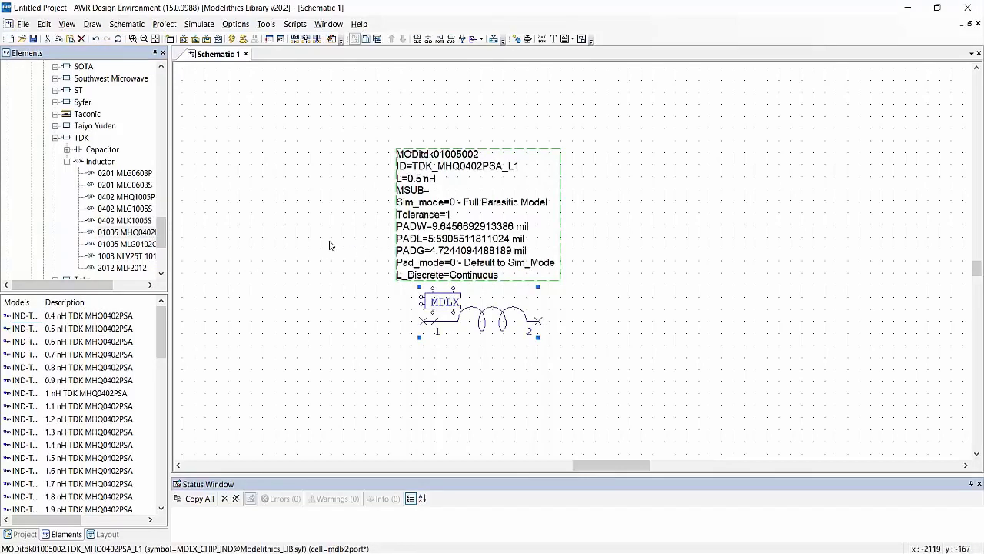
pyautogui.doubleClick(478, 321)
pyautogui.click(157, 206)
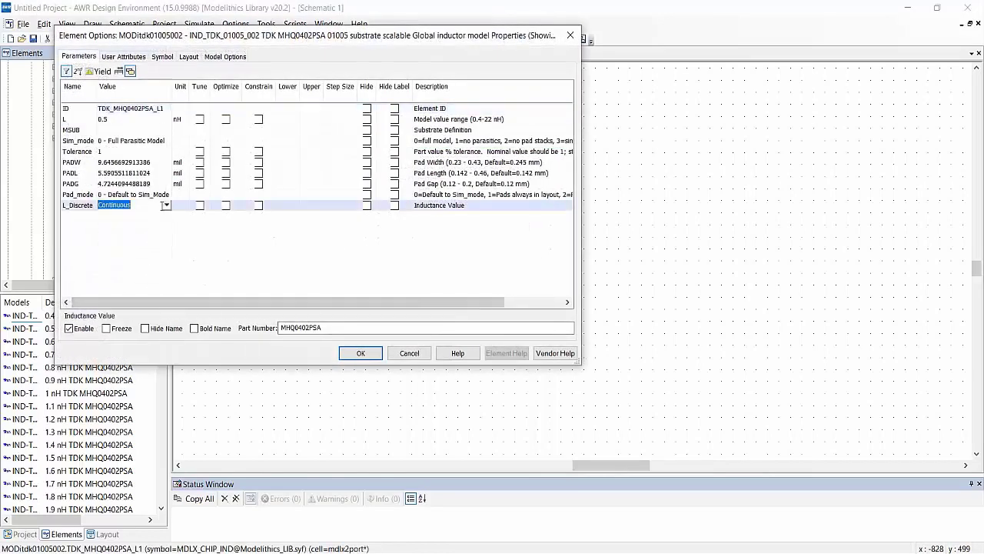
pyautogui.click(166, 205)
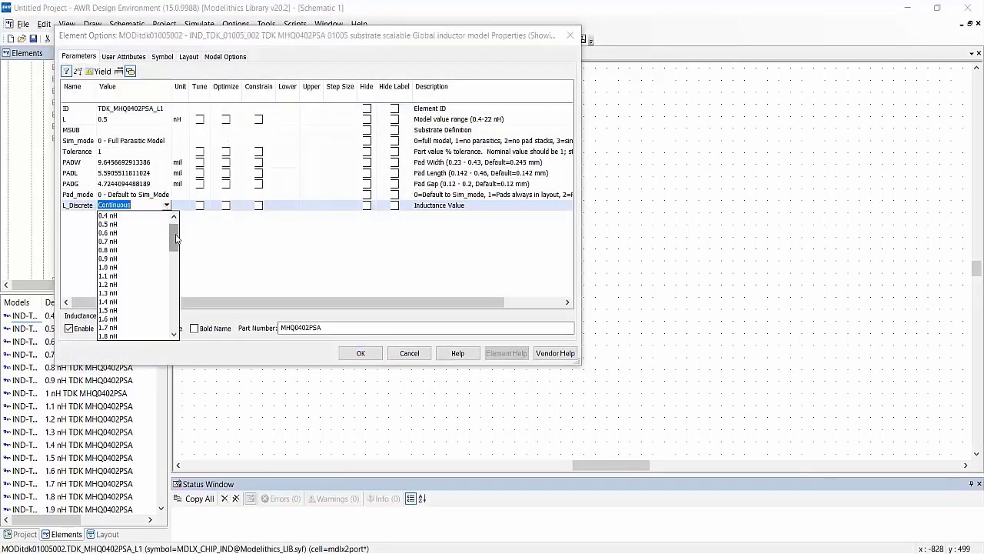
pyautogui.moveTo(175, 238)
pyautogui.mouseDown()
pyautogui.moveTo(182, 336)
pyautogui.moveTo(181, 235)
pyautogui.mouseUp()
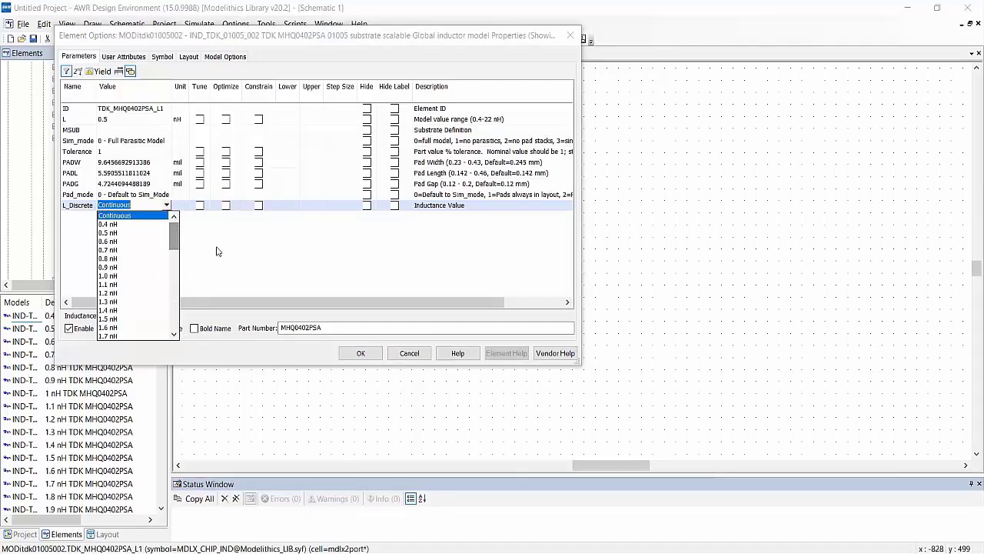
pyautogui.click(213, 254)
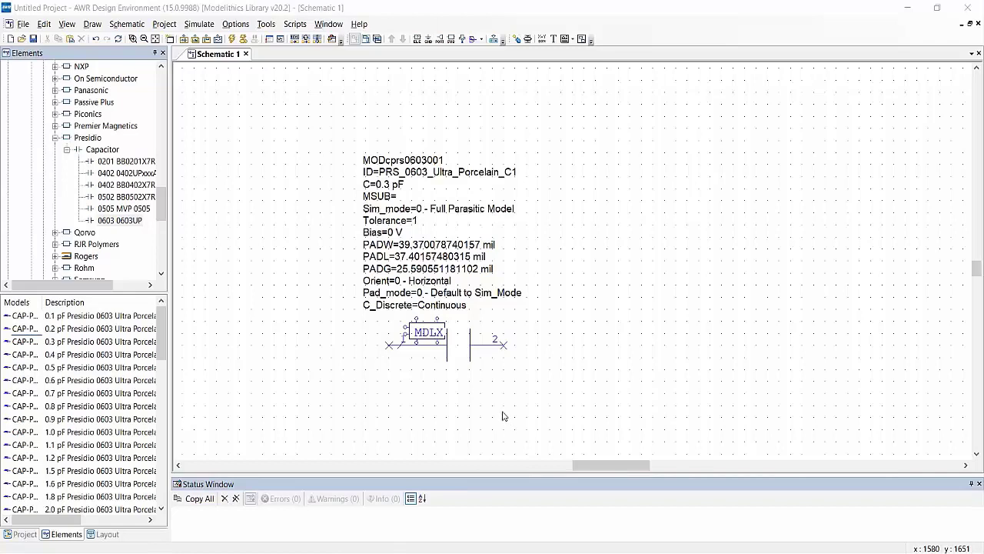
# Set Sim_mode of the Presidio 0603 capacitor to 1 - Ideal Model in its element options
pyautogui.doubleClick(431, 335)
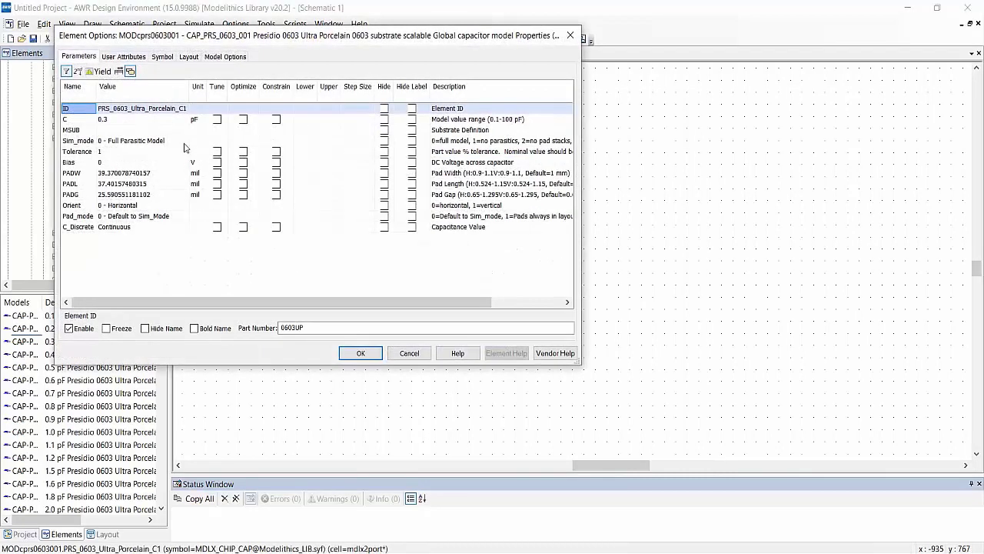
pyautogui.click(185, 142)
pyautogui.click(186, 140)
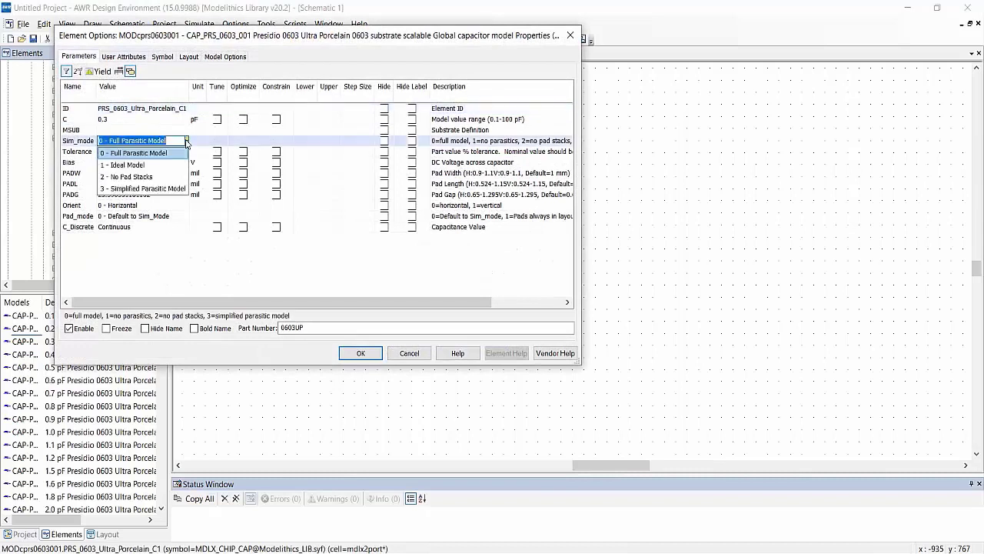
pyautogui.click(186, 142)
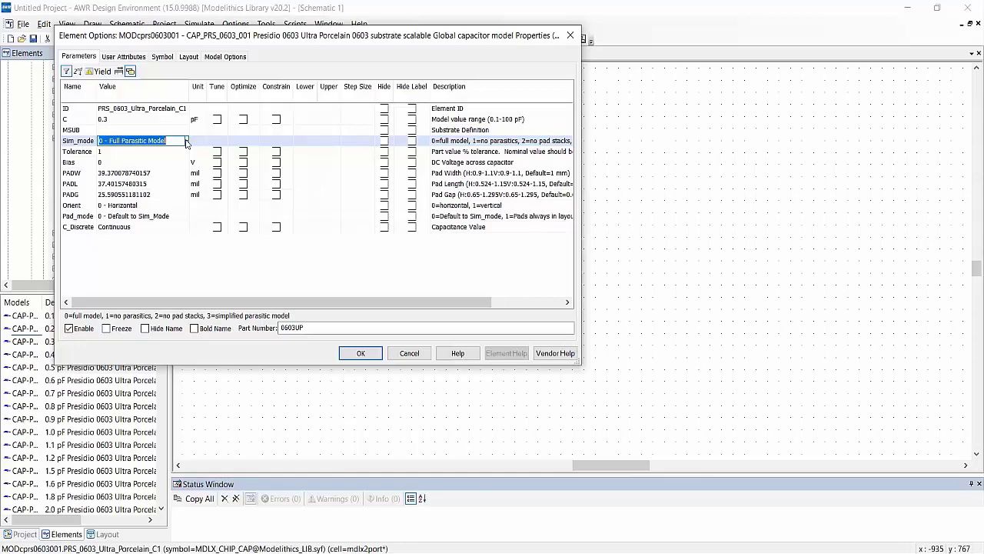
pyautogui.click(187, 142)
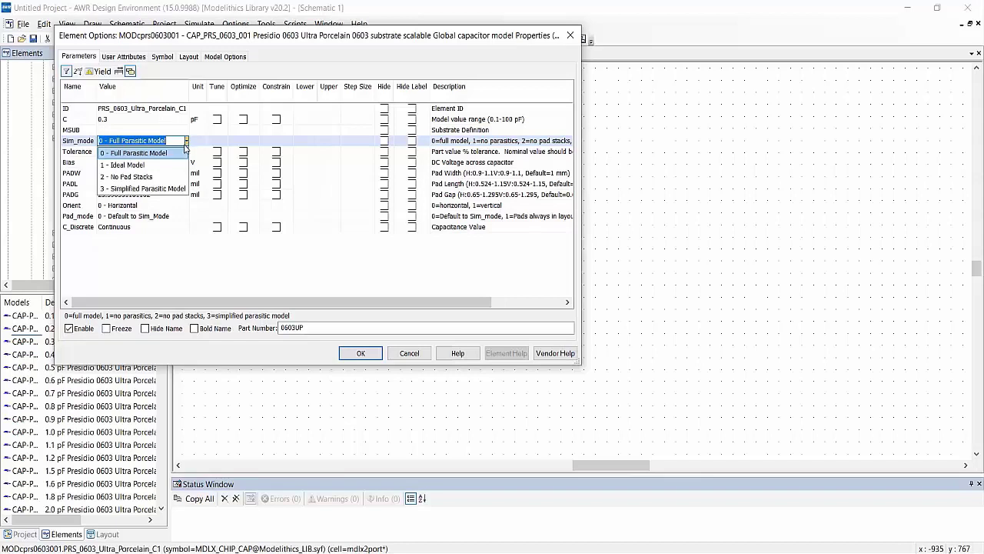
pyautogui.click(176, 164)
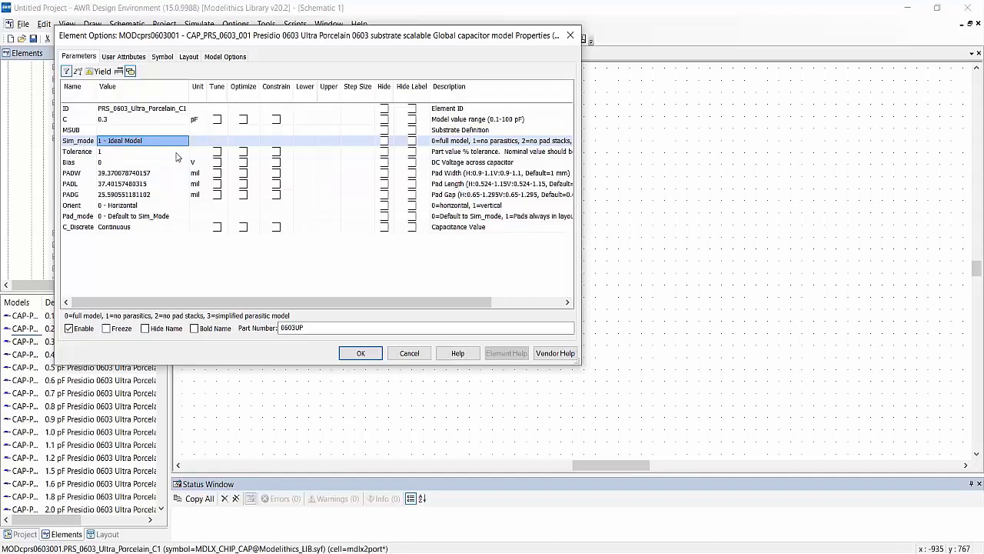
# Set Sim_mode of the Presidio 0603 capacitor to 2 - No Pad Stacks
pyautogui.click(180, 141)
pyautogui.click(186, 142)
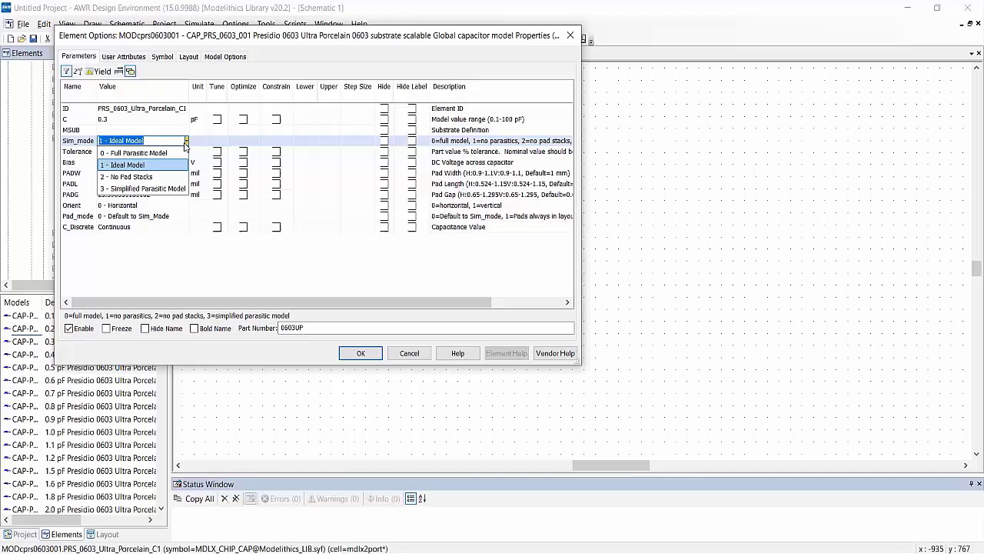
pyautogui.click(164, 176)
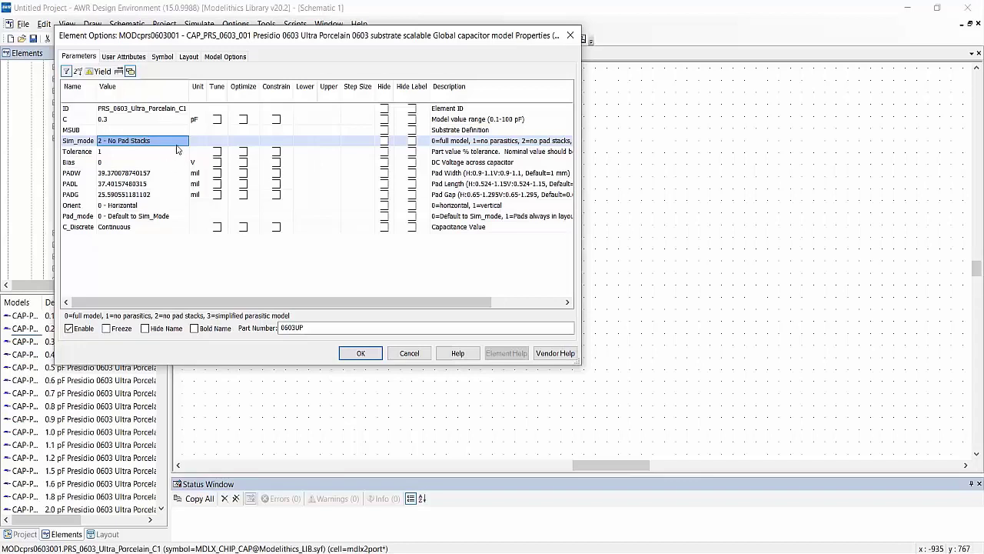
# Change the capacitor's Sim_mode parameter to 3 - Simplified Parasitic Model
pyautogui.click(182, 141)
pyautogui.click(186, 143)
pyautogui.click(179, 187)
# Review the capacitor's Pad_mode choices and keep 0 - Default to Sim_Mode
pyautogui.click(167, 216)
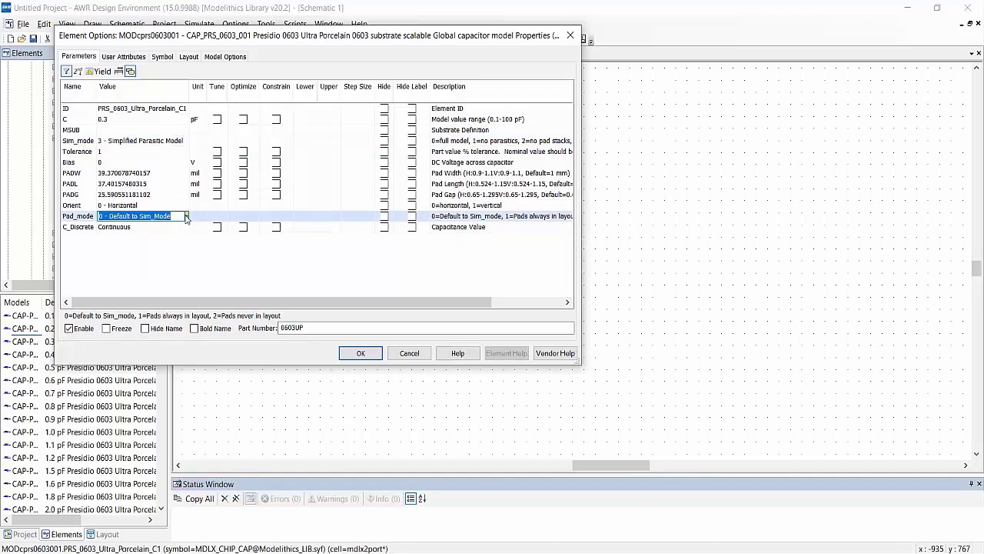
pyautogui.click(185, 216)
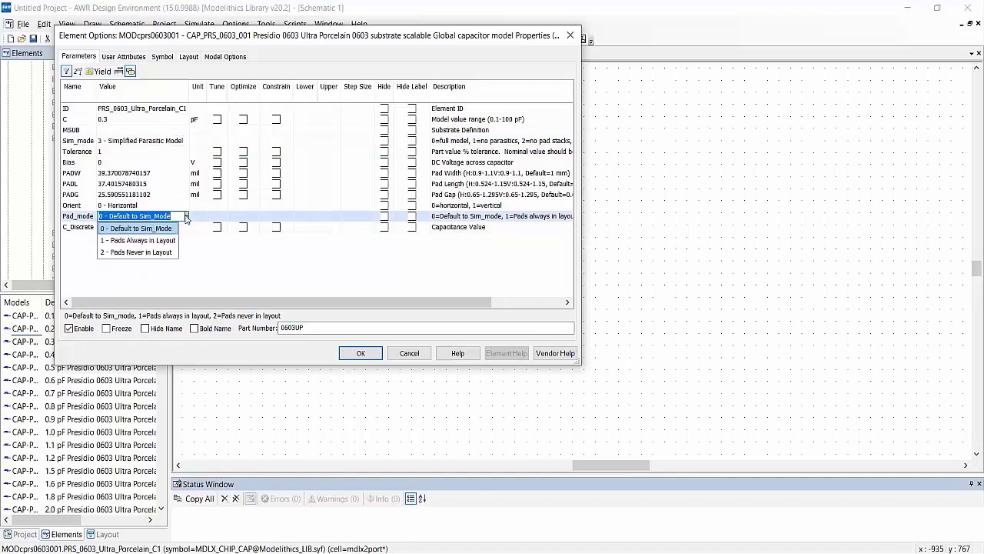
pyautogui.click(186, 219)
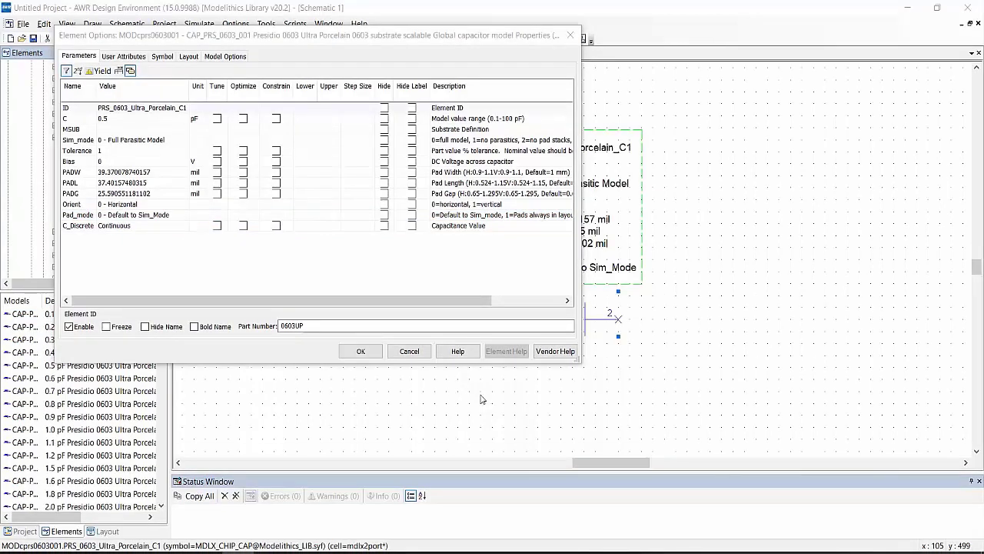
# Open the capacitor model's vendor datasheet and examine its description, technical notes, parameter definitions and model-versus-measured S-parameter plots
pyautogui.click(566, 352)
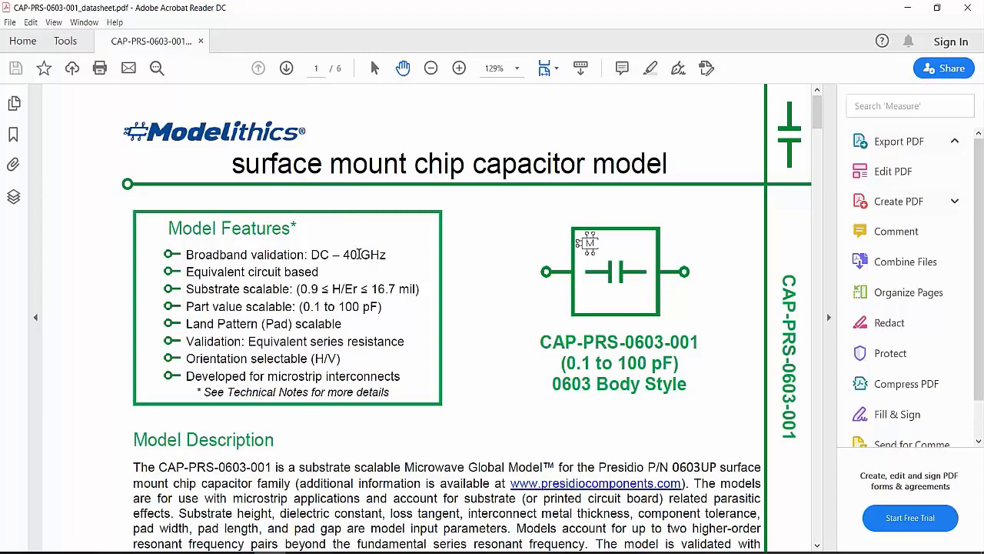
pyautogui.scroll(-3, 507, 304)
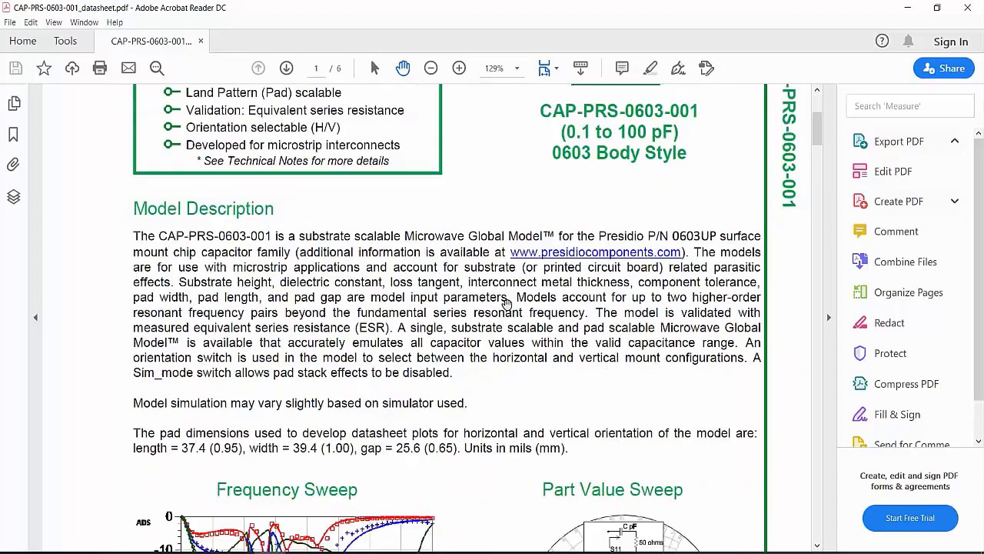
pyautogui.scroll(-15, 507, 304)
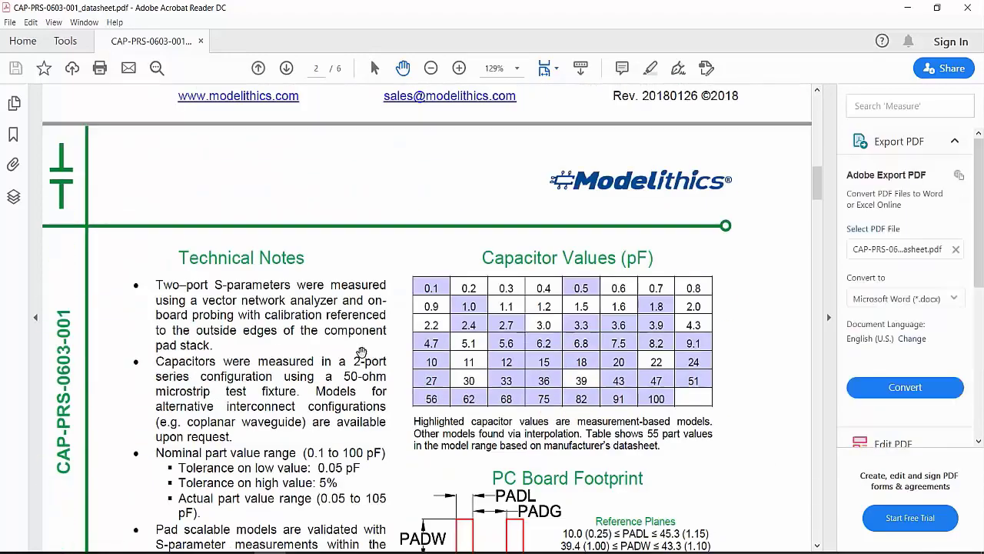
pyautogui.scroll(-1, 361, 351)
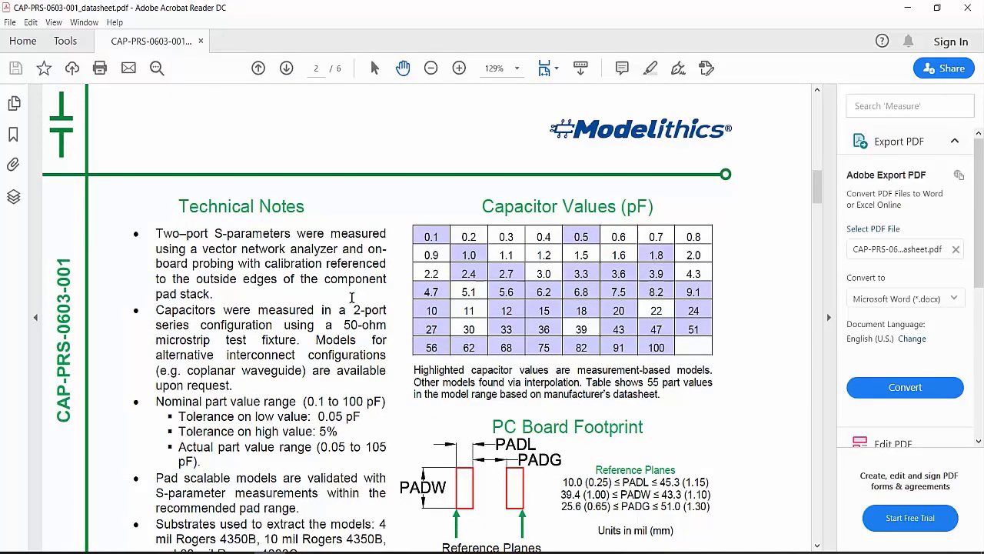
pyautogui.scroll(-13, 366, 292)
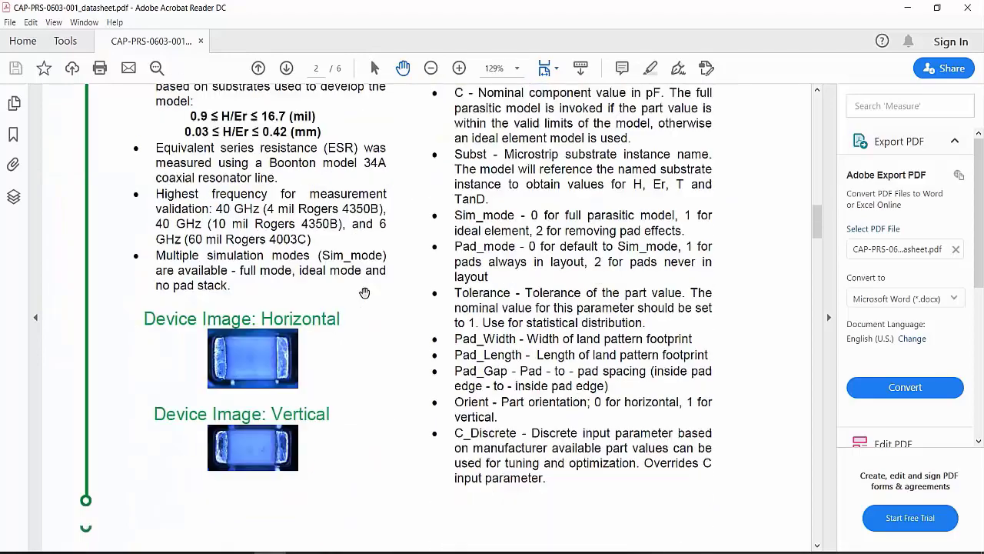
pyautogui.scroll(-10, 364, 292)
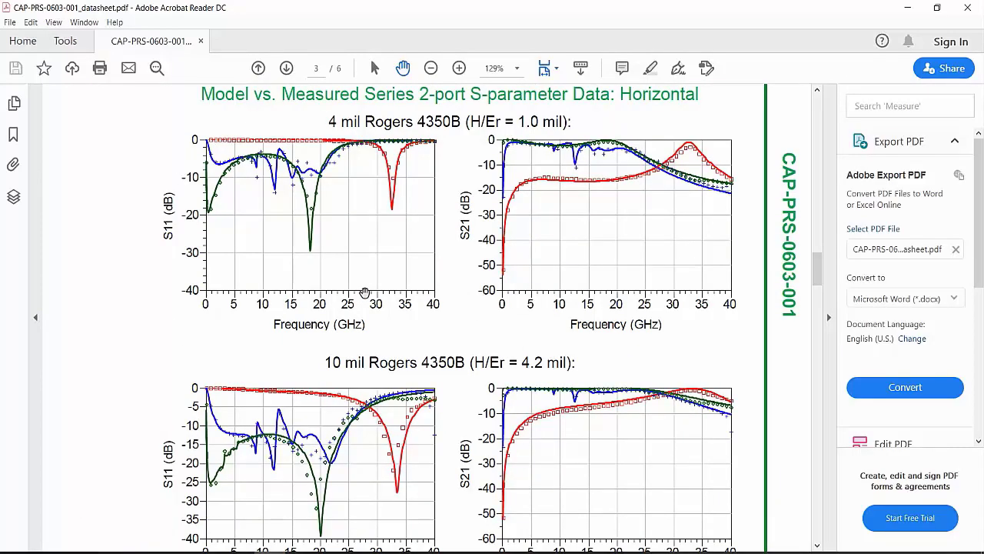
pyautogui.scroll(-8, 365, 293)
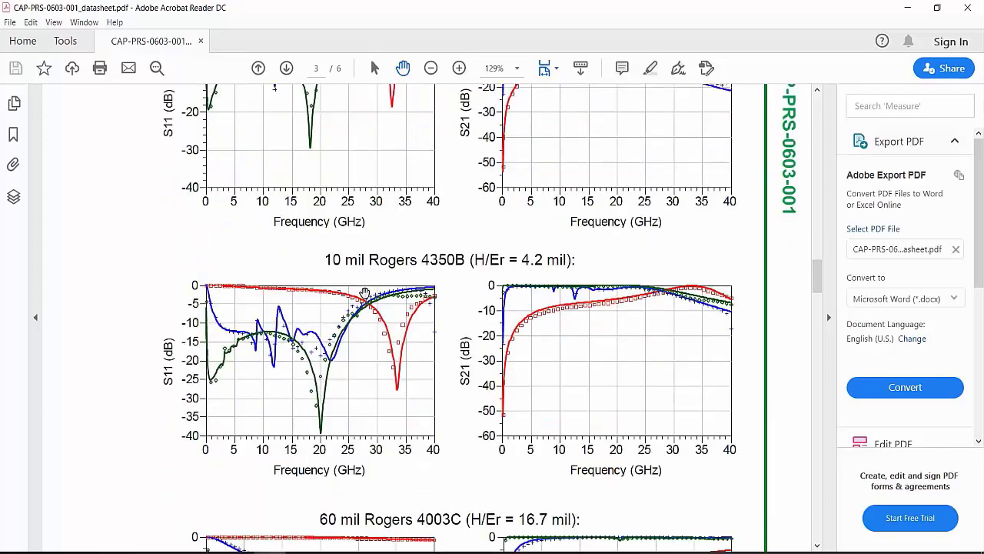
pyautogui.scroll(-3, 365, 293)
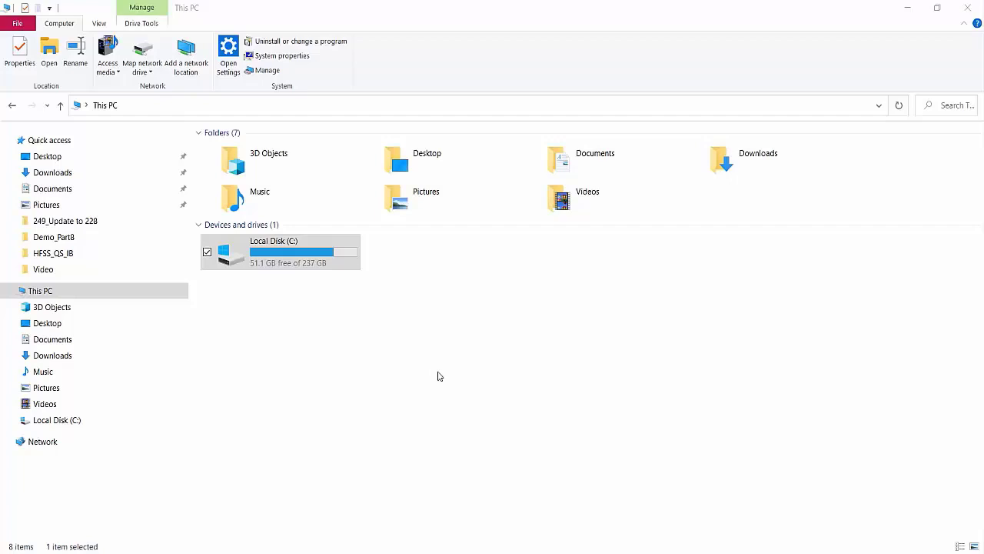
# In File Explorer, browse the C: drive's Modelithics folder to the AppNotes folder inside Examples - for NI-AWR AWRDE
pyautogui.doubleClick(331, 264)
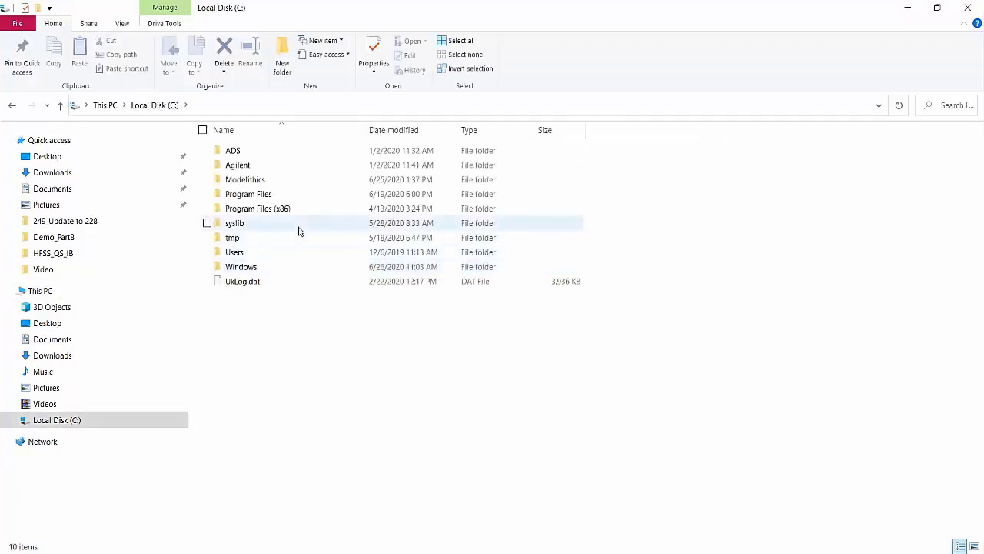
pyautogui.doubleClick(279, 184)
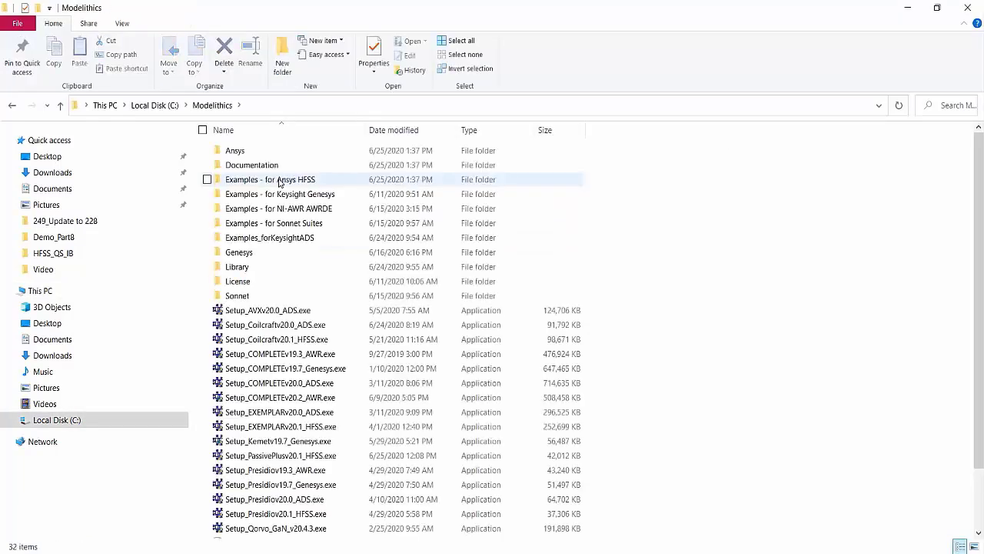
pyautogui.doubleClick(284, 210)
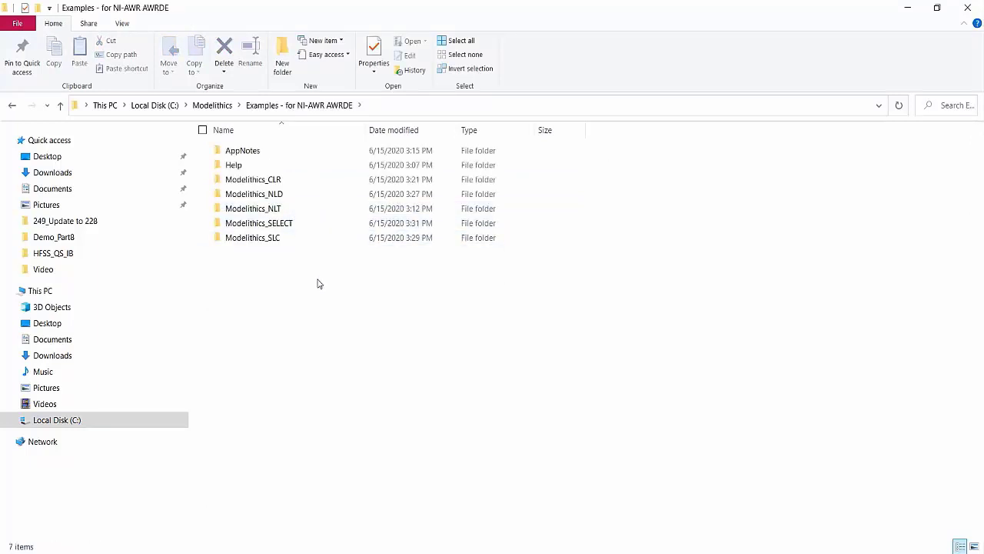
pyautogui.click(281, 151)
pyautogui.doubleClick(282, 150)
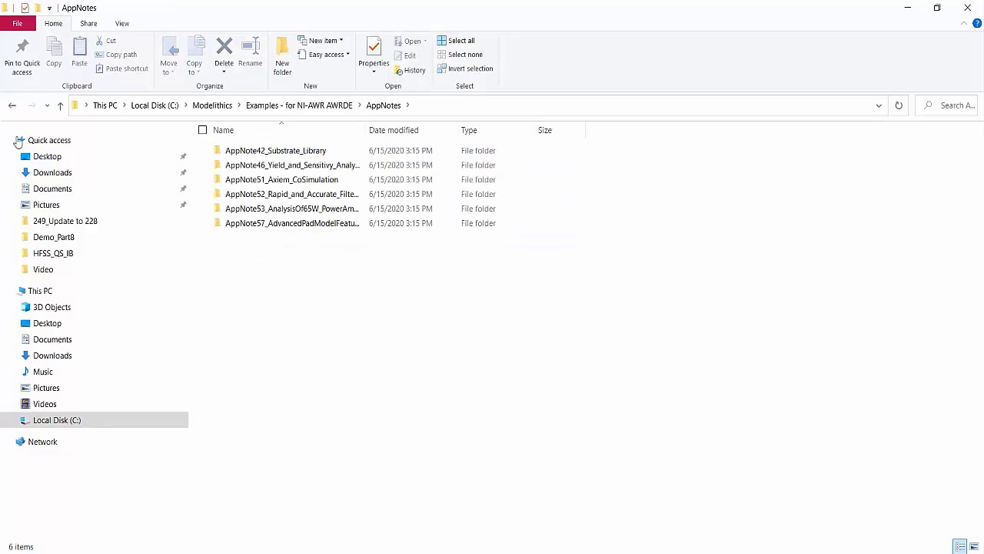
# Return to the Modelithics folder, look through the release notes and user manuals in Documentation, and close File Explorer
pyautogui.click(12, 107)
pyautogui.click(13, 107)
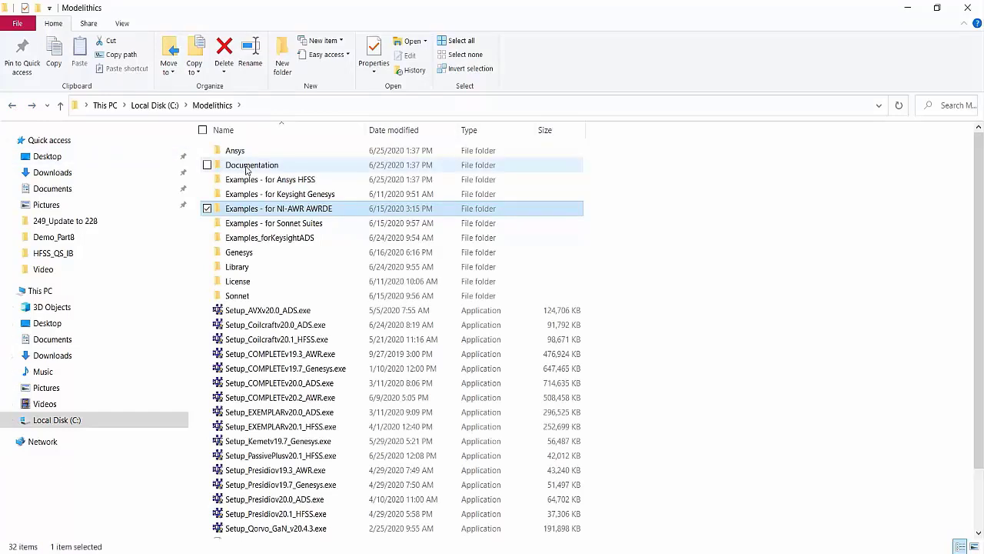
pyautogui.doubleClick(287, 165)
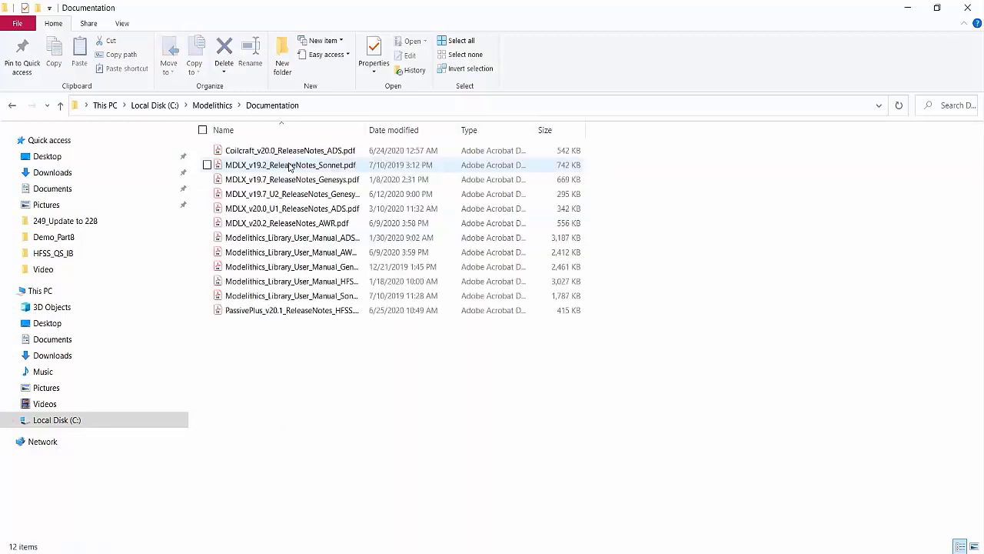
pyautogui.click(968, 6)
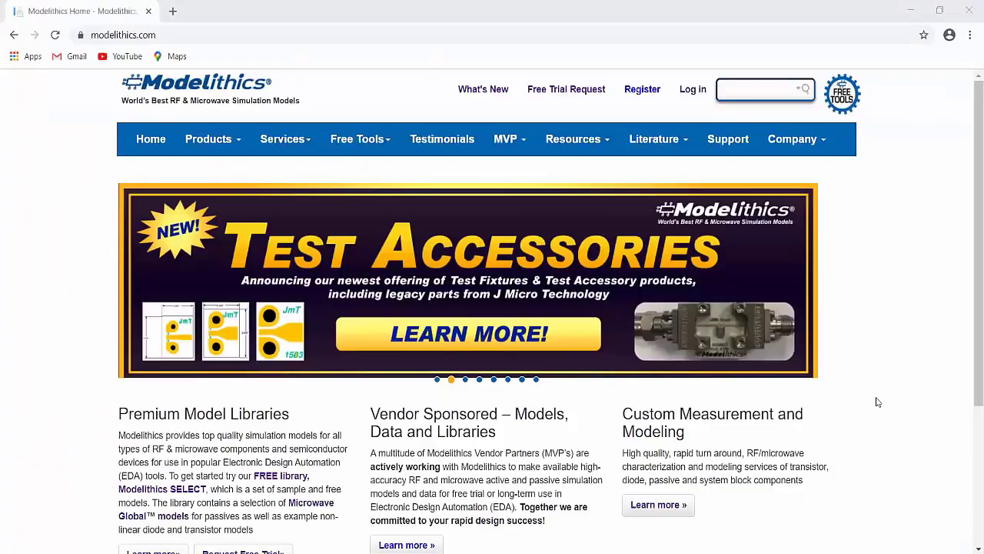
# In the web browser, examine the Modelithics Support page and display the site's Literature categories
pyautogui.click(735, 151)
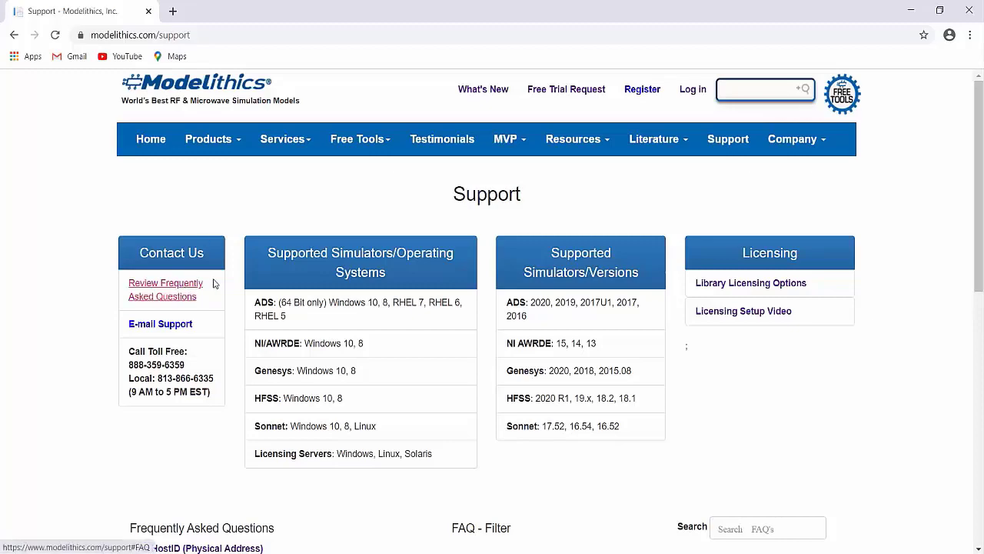
pyautogui.scroll(-2, 219, 281)
pyautogui.scroll(2, 429, 202)
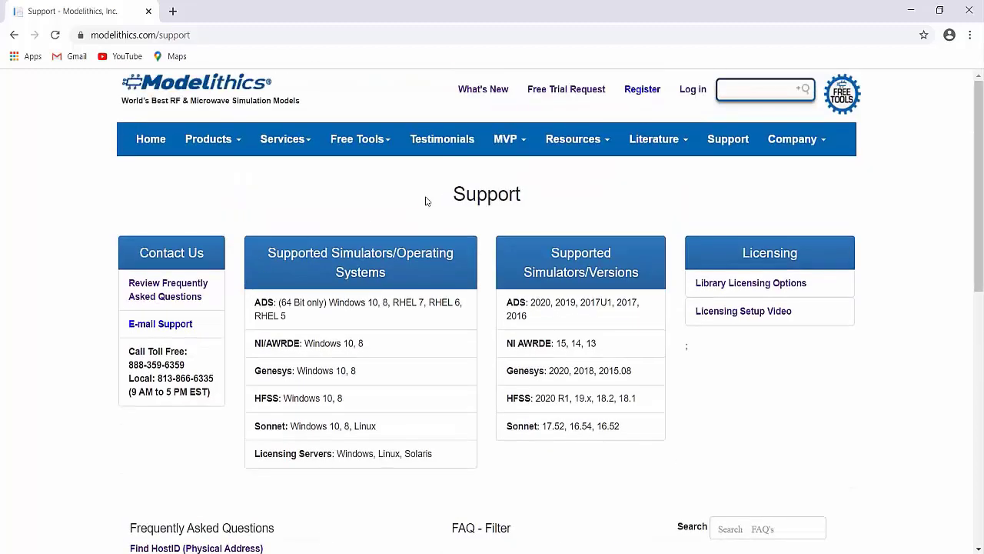
pyautogui.moveTo(511, 143)
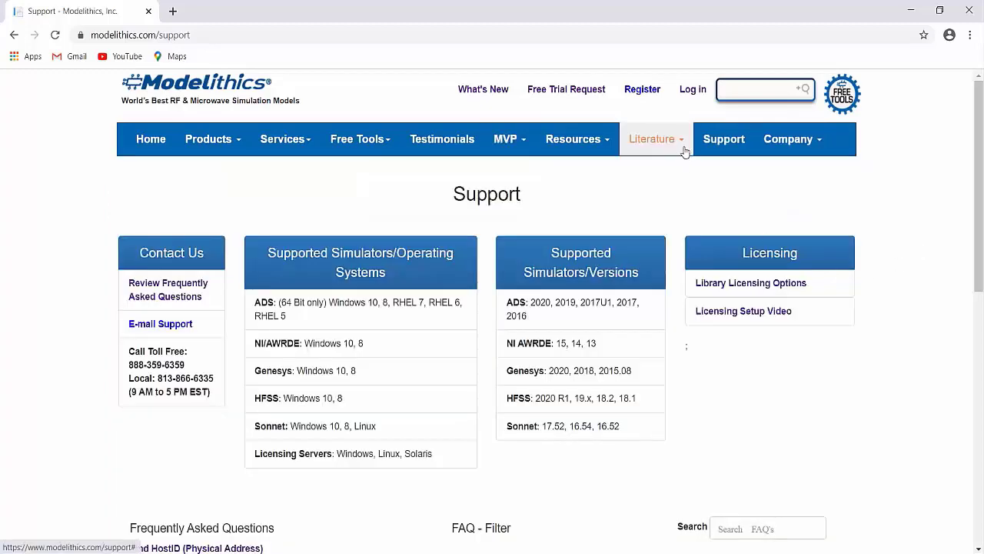
pyautogui.moveTo(685, 151)
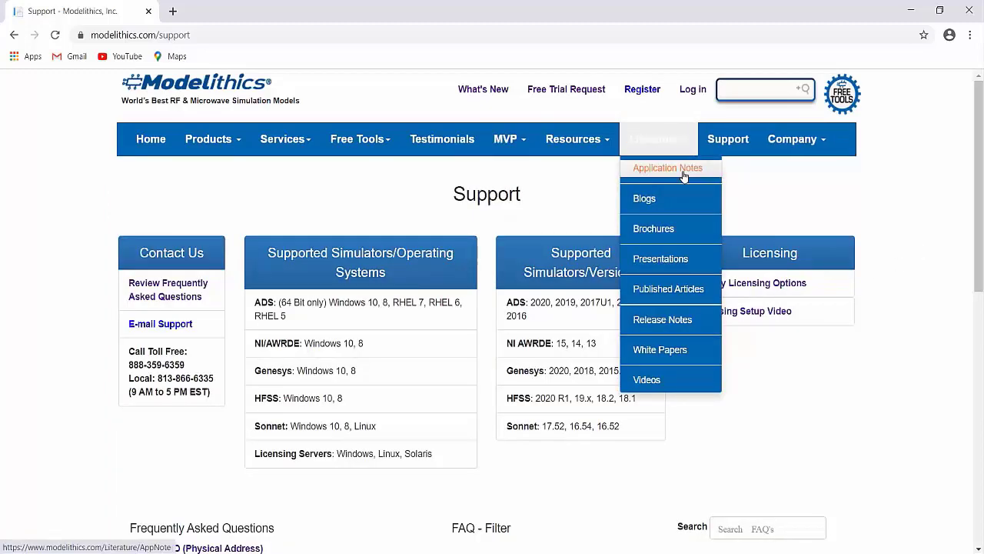